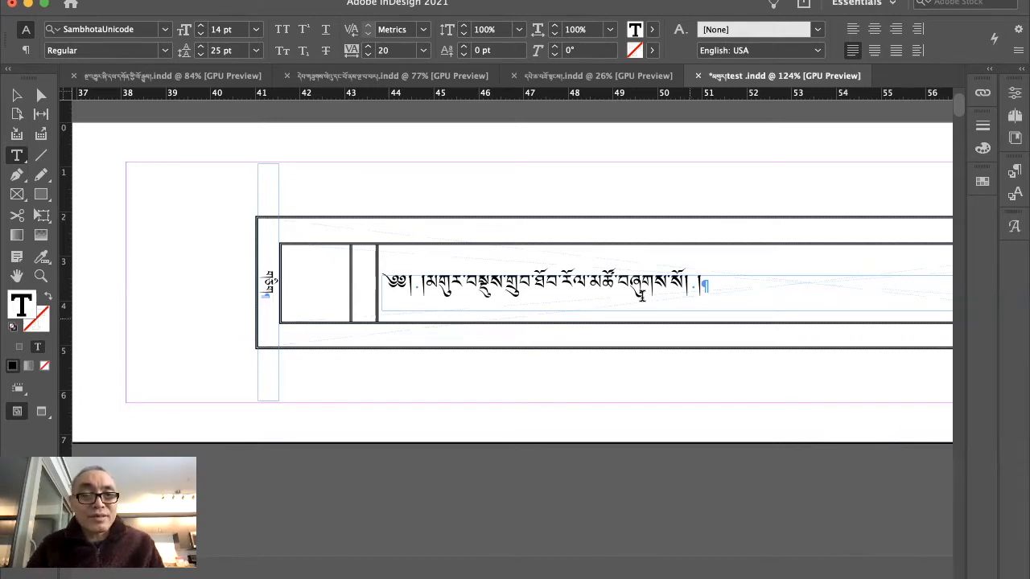
- Create a new character style in the title text and name it ཡིག་ཆེན།
{"action": "left_click", "coordinate": [584, 277]}
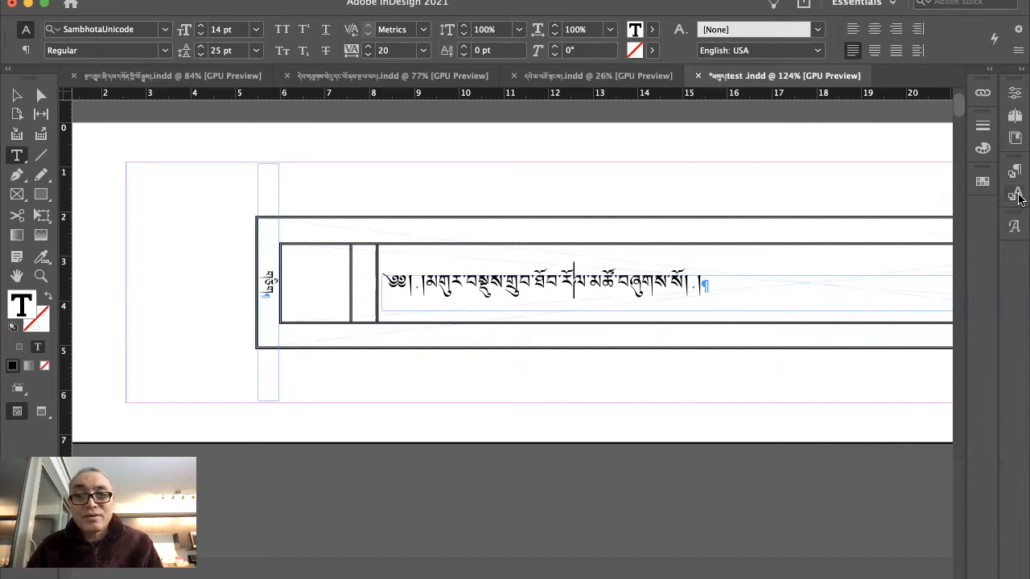
{"action": "left_click", "coordinate": [1016, 197]}
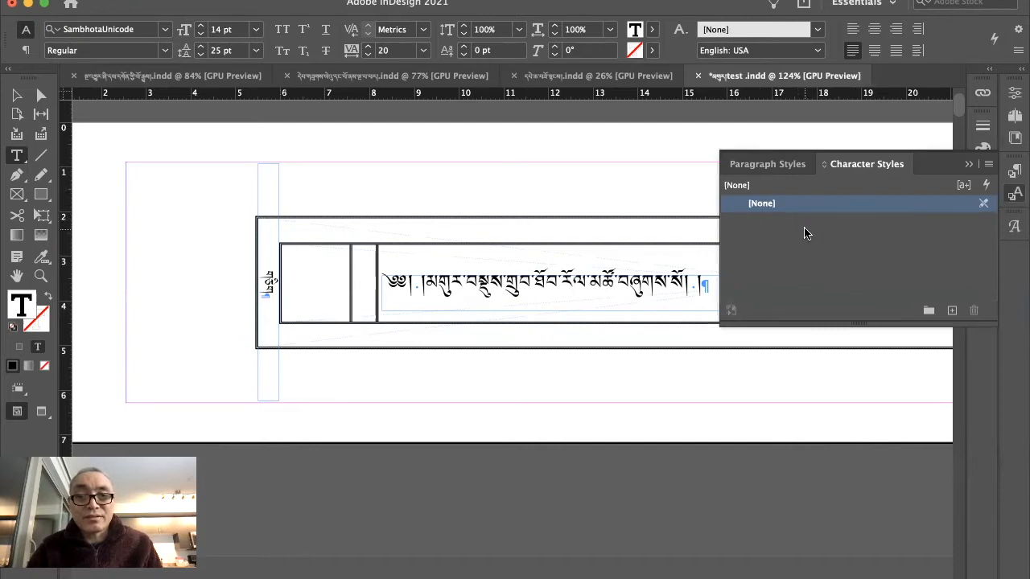
{"action": "left_click", "coordinate": [951, 310]}
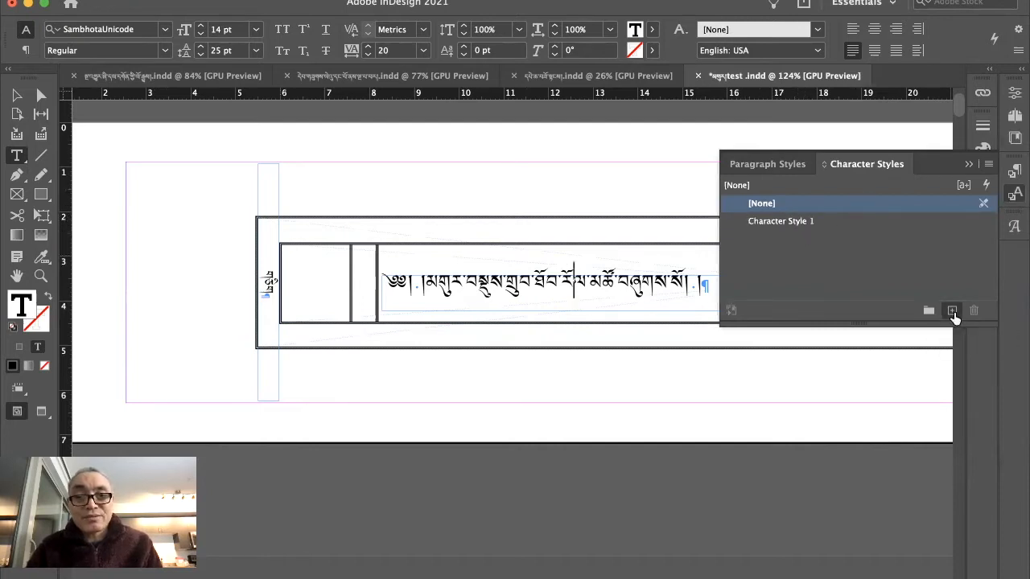
{"action": "left_click", "coordinate": [801, 221]}
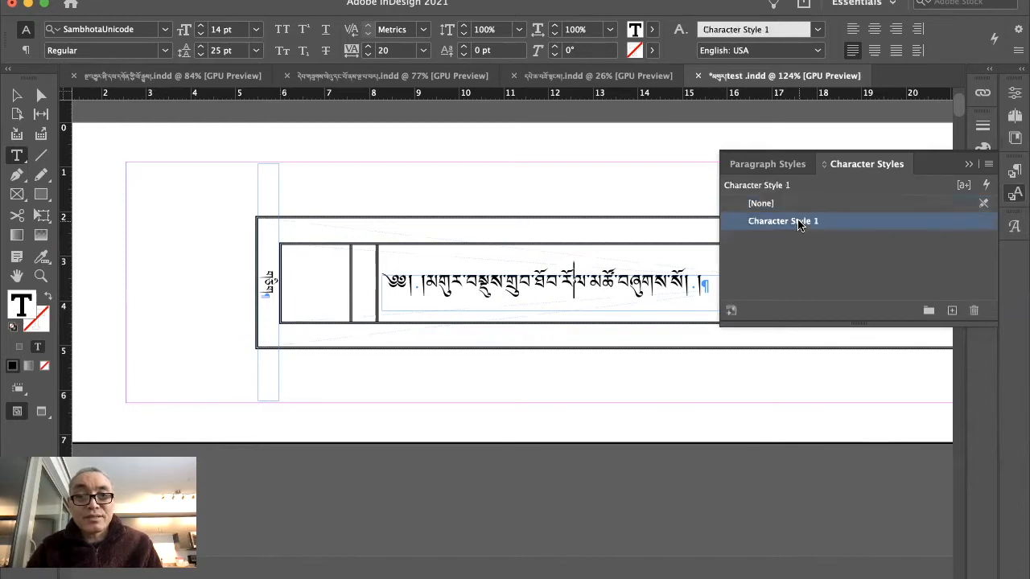
{"action": "left_click", "coordinate": [788, 222]}
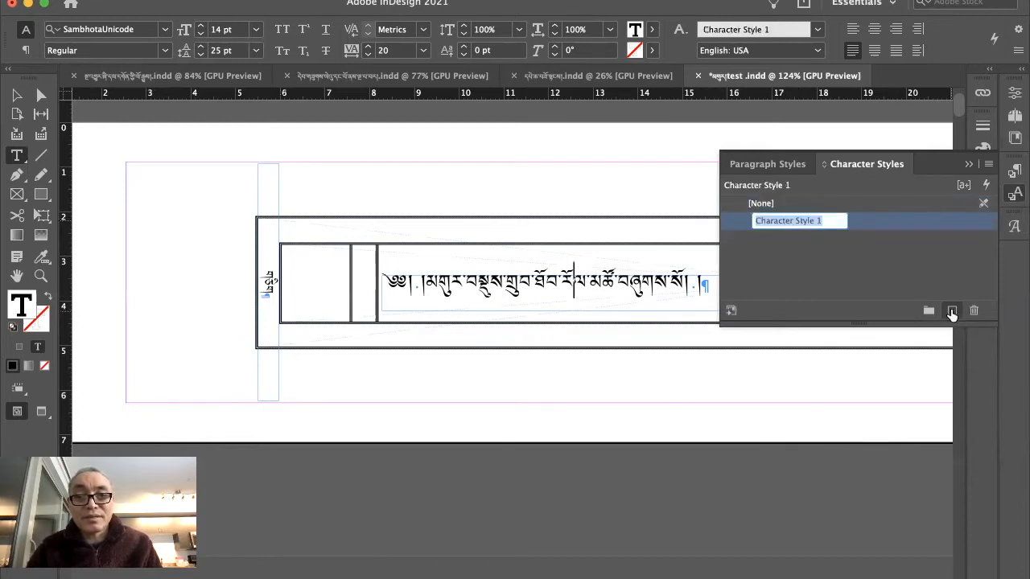
{"action": "type", "text": "ཡིག་ཆ"}
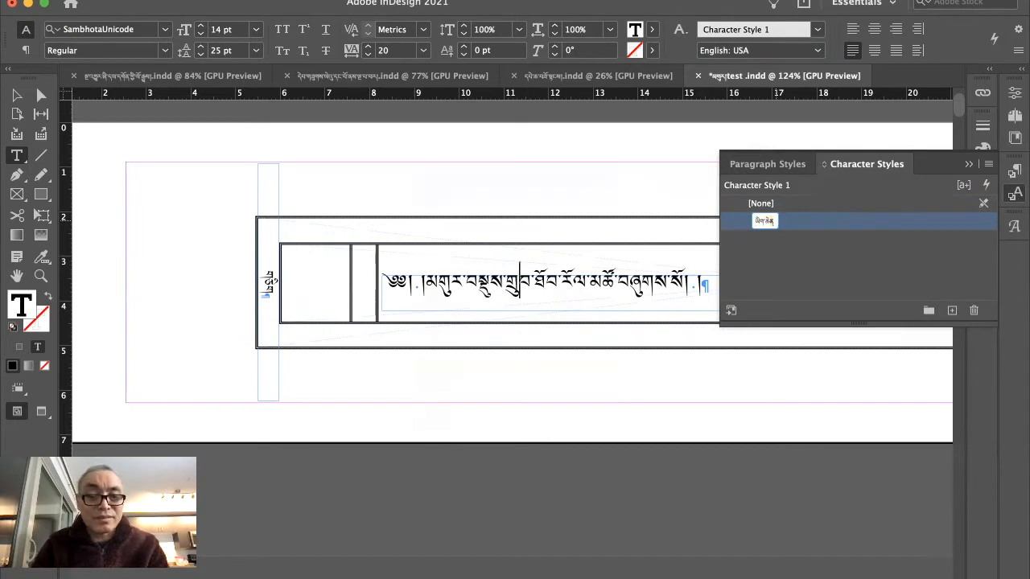
{"action": "key", "text": "Return"}
- Set the font size of the ཡིག་ཆེན། character style to 16 pt
{"action": "double_click", "coordinate": [907, 223]}
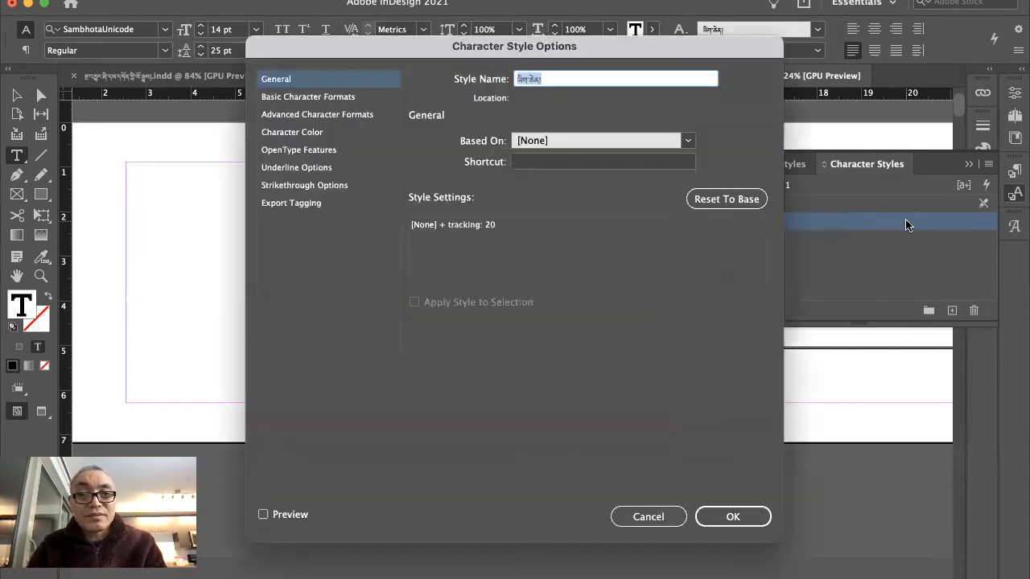
{"action": "left_click", "coordinate": [309, 98]}
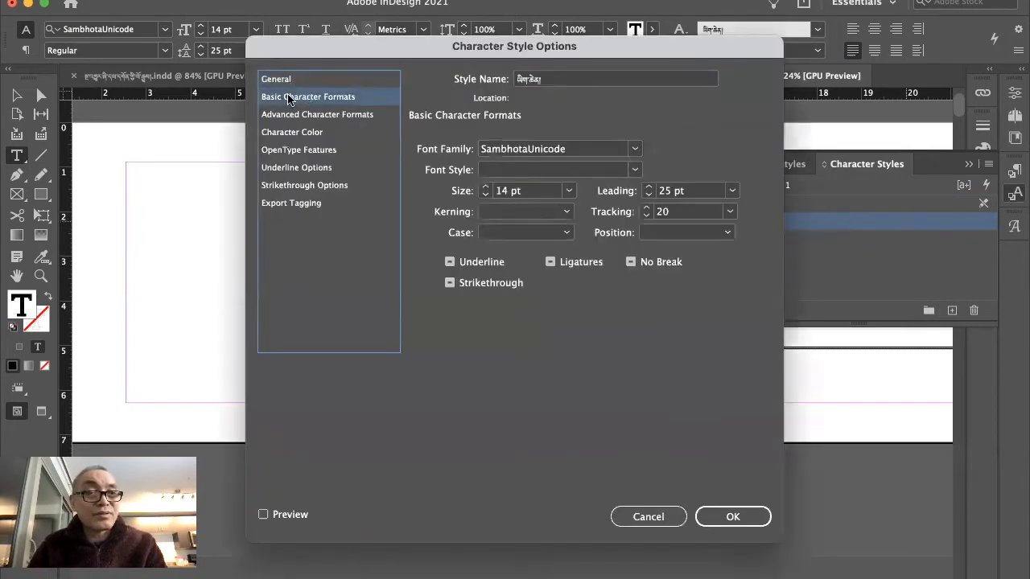
{"action": "left_click", "coordinate": [485, 187]}
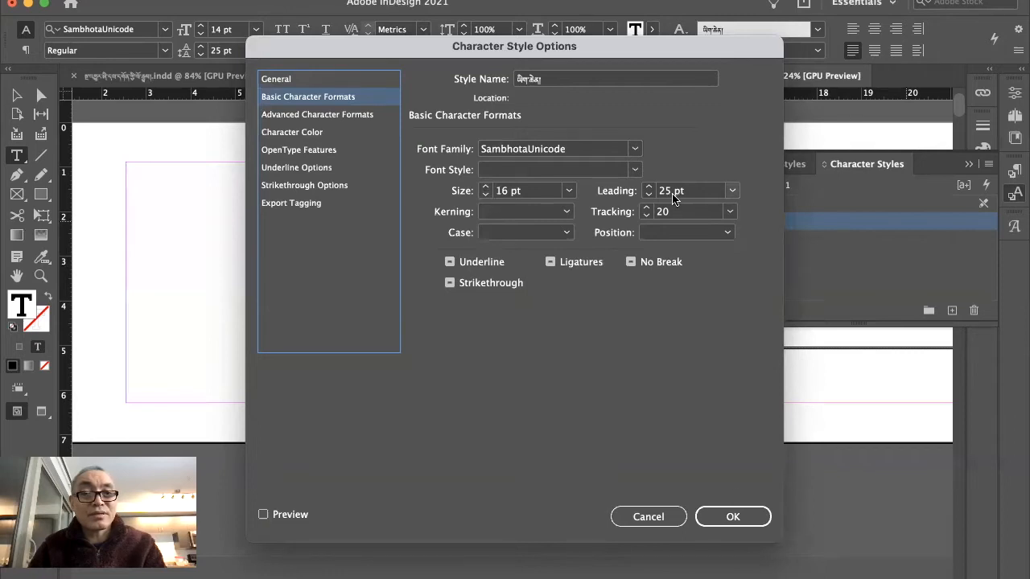
{"action": "left_click", "coordinate": [730, 516]}
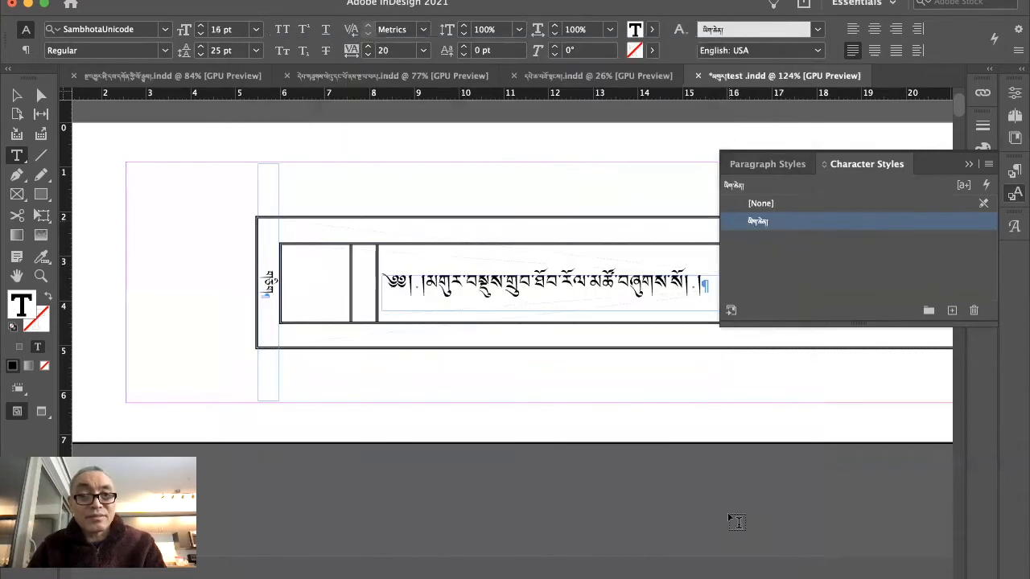
- Apply the ཡིག་ཆེན། character style to the entire text of the story
{"action": "key", "text": "super+a"}
{"action": "left_click", "coordinate": [779, 228]}
{"action": "scroll", "coordinate": [534, 303], "scroll_direction": "right", "scroll_amount": 5}
{"action": "scroll", "coordinate": [534, 303], "scroll_direction": "down", "scroll_amount": 3}
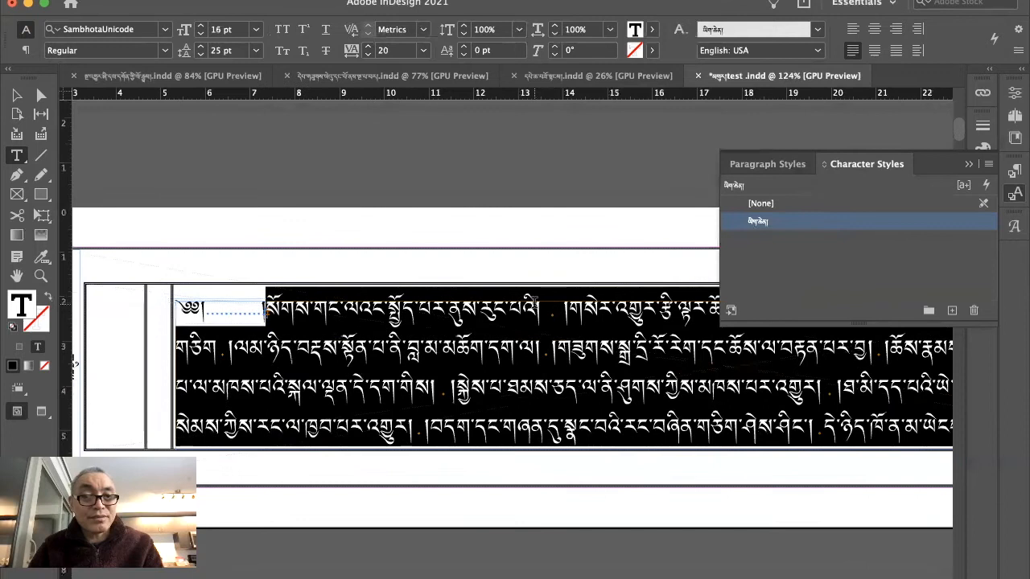
- Set the font size of the ཡིག་ཆེན། character style to 14 pt and deselect the body text
{"action": "double_click", "coordinate": [958, 225]}
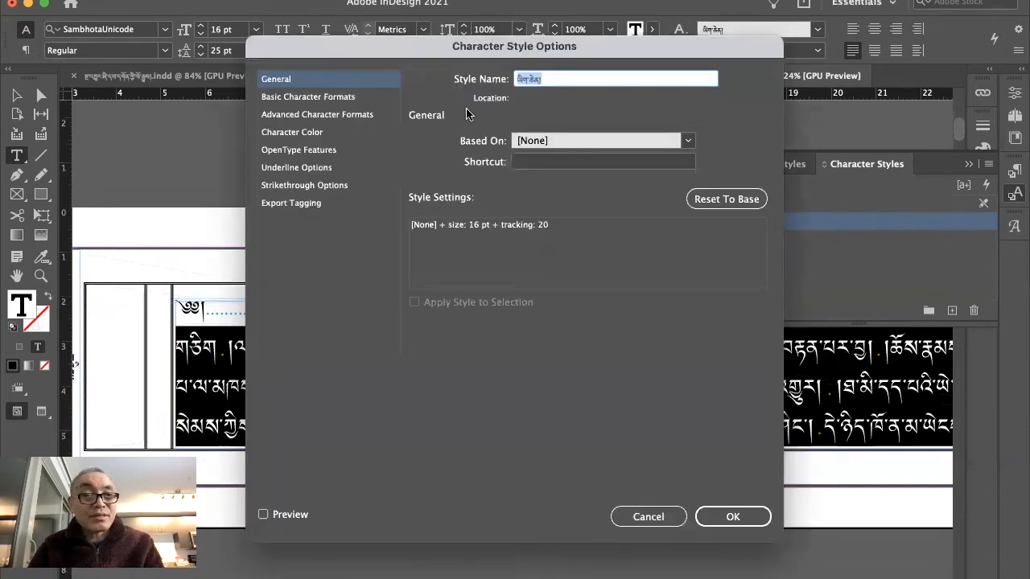
{"action": "left_click", "coordinate": [321, 97]}
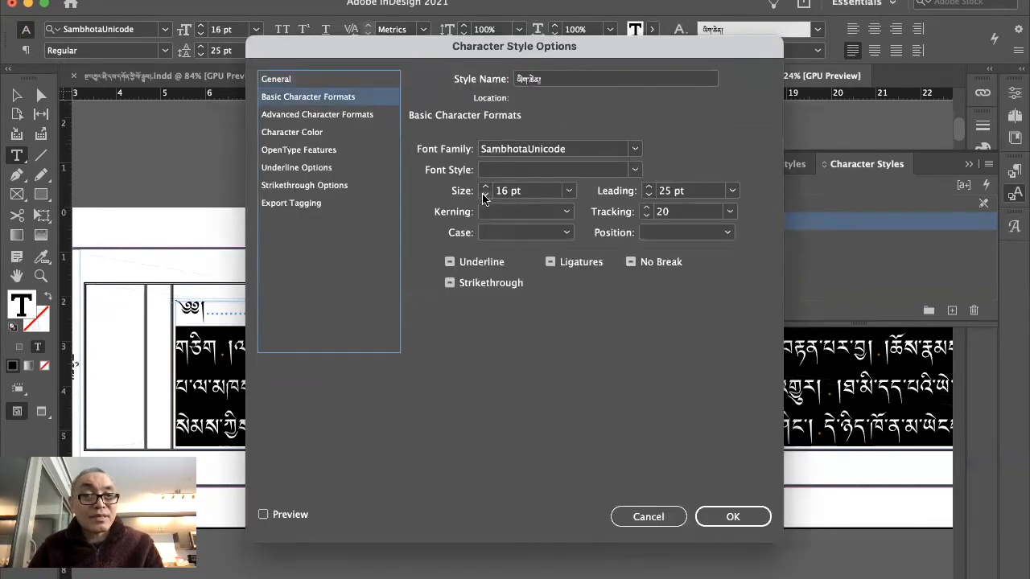
{"action": "left_click", "coordinate": [733, 517]}
{"action": "left_click", "coordinate": [544, 410]}
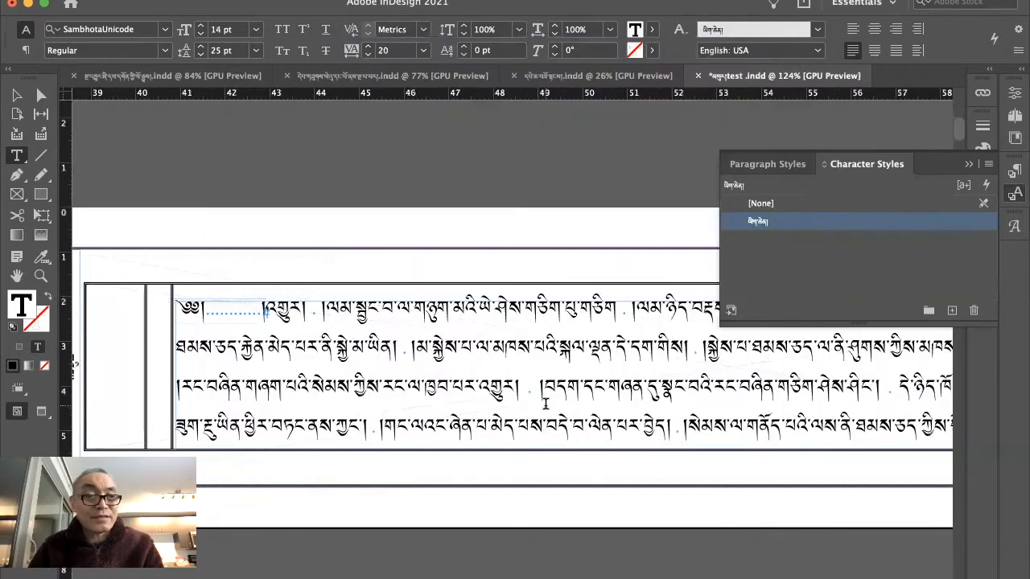
- Create a character style named ཡིག་ཆུང་། for the opening sentence on the first line of the body text
{"action": "scroll", "coordinate": [545, 403], "scroll_direction": "down", "scroll_amount": 2}
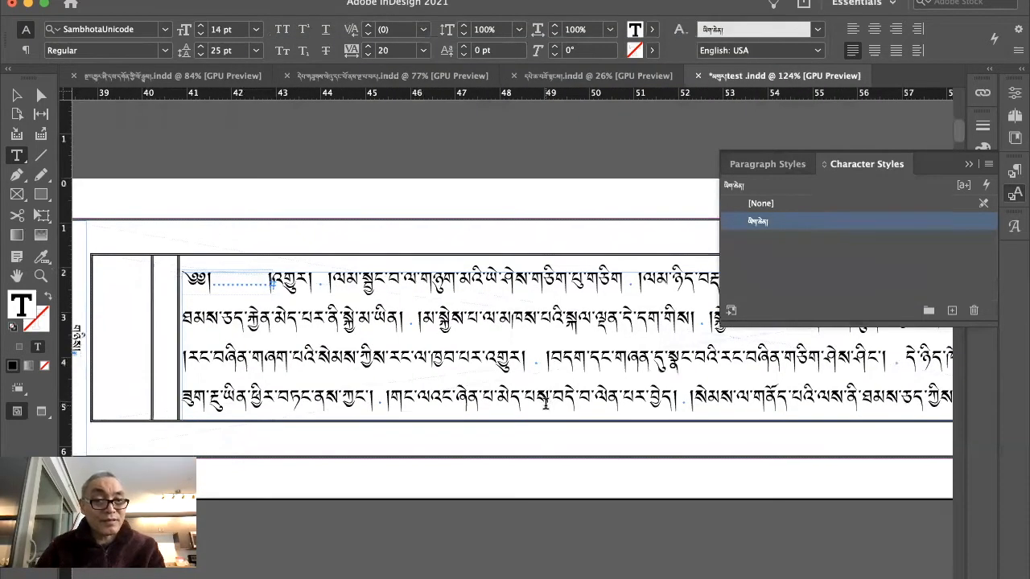
{"action": "scroll", "coordinate": [527, 356], "scroll_direction": "up", "scroll_amount": 5}
{"action": "scroll", "coordinate": [527, 357], "scroll_direction": "down", "scroll_amount": 5}
{"action": "scroll", "coordinate": [527, 356], "scroll_direction": "left", "scroll_amount": 5}
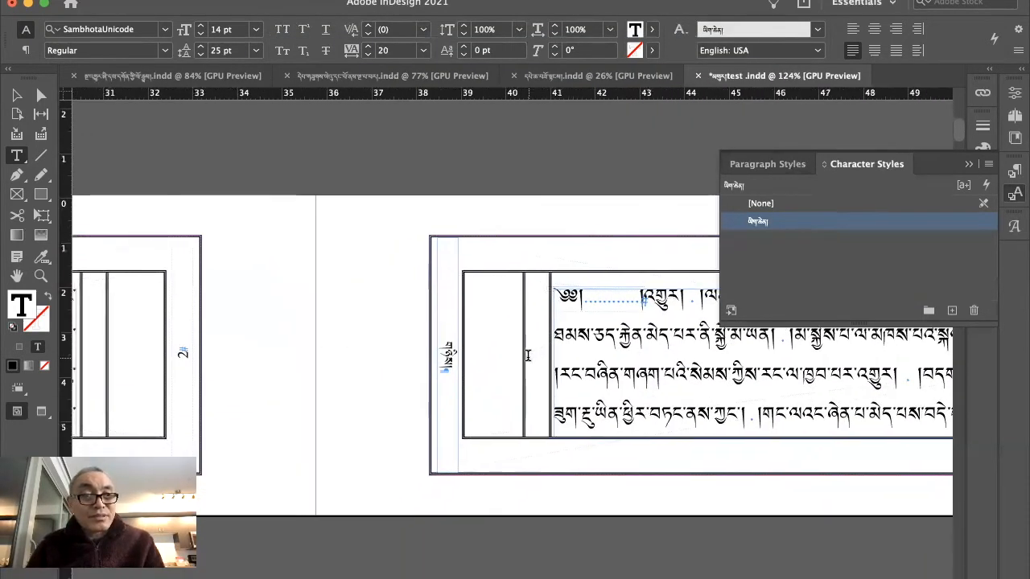
{"action": "scroll", "coordinate": [527, 356], "scroll_direction": "left", "scroll_amount": 10}
{"action": "left_click_drag", "start_coordinate": [131, 264], "coordinate": [598, 266]}
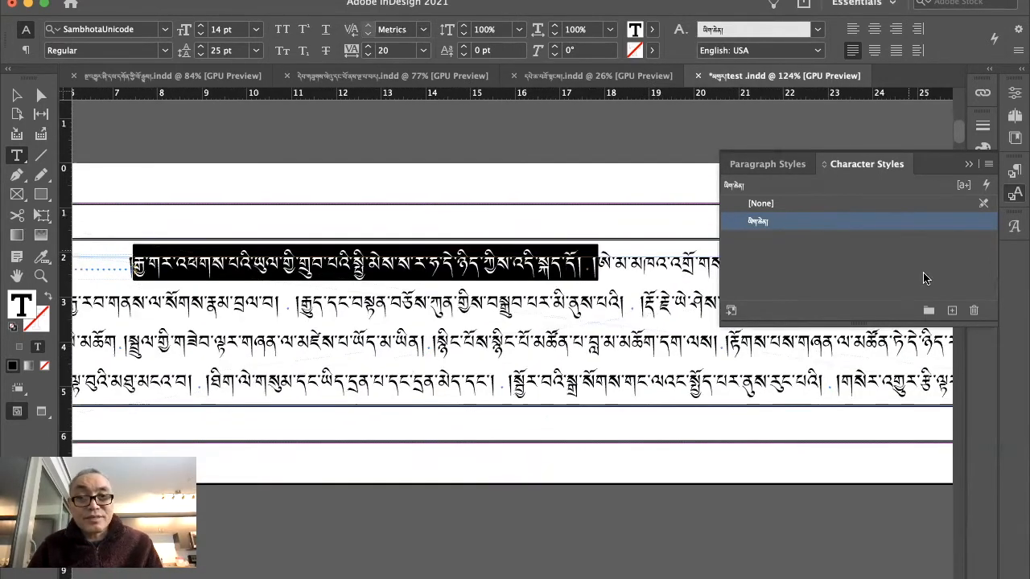
{"action": "left_click", "coordinate": [952, 310]}
{"action": "left_click", "coordinate": [771, 240]}
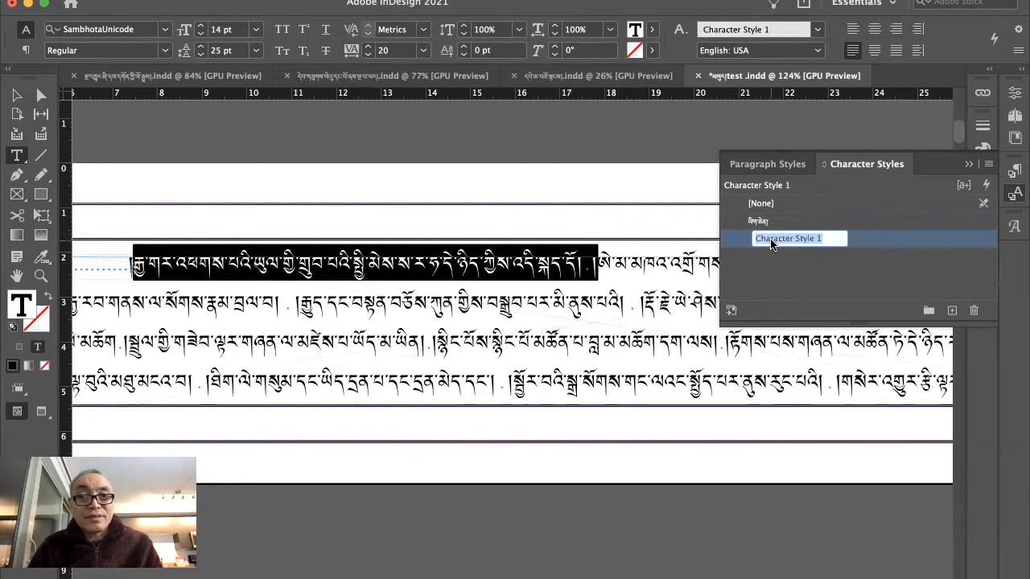
{"action": "type", "text": "ཡིག་ཆུང"}
{"action": "key", "text": "Return"}
- Give the ཡིག་ཆུང་། character style a size of 11 pt and a baseline shift of 2 pt
{"action": "double_click", "coordinate": [861, 239]}
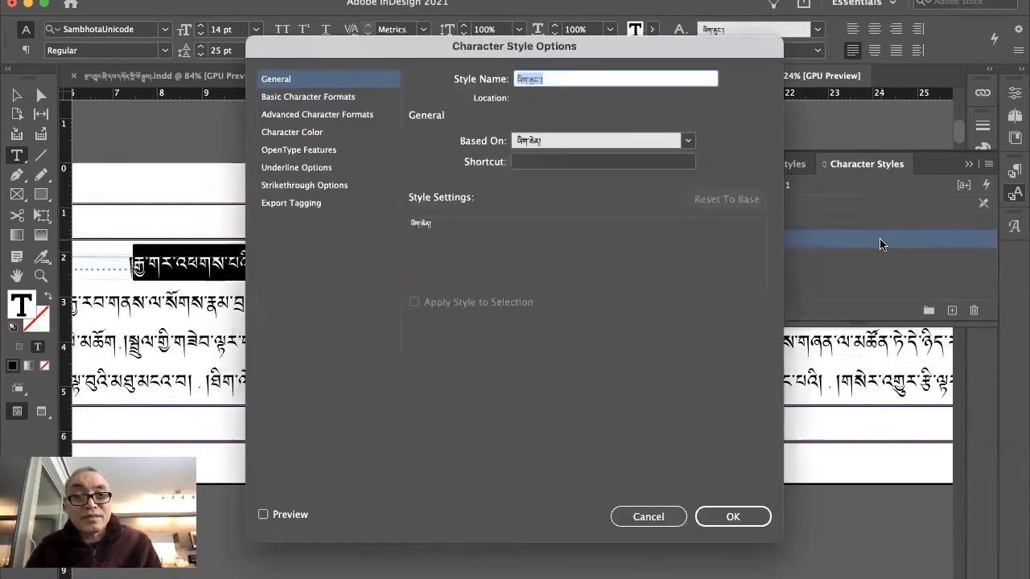
{"action": "left_click", "coordinate": [328, 98]}
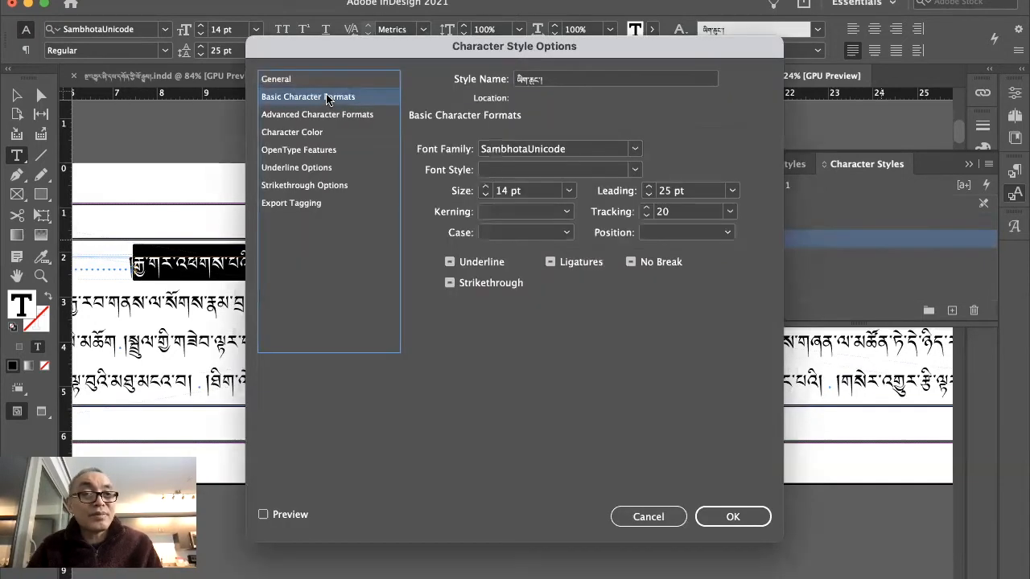
{"action": "left_click", "coordinate": [486, 193]}
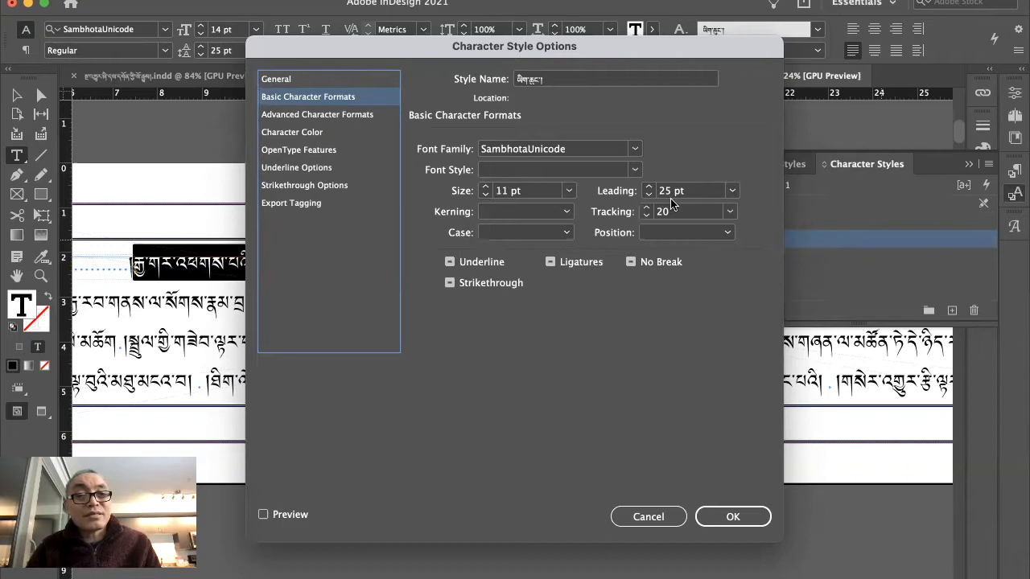
{"action": "left_click", "coordinate": [346, 118]}
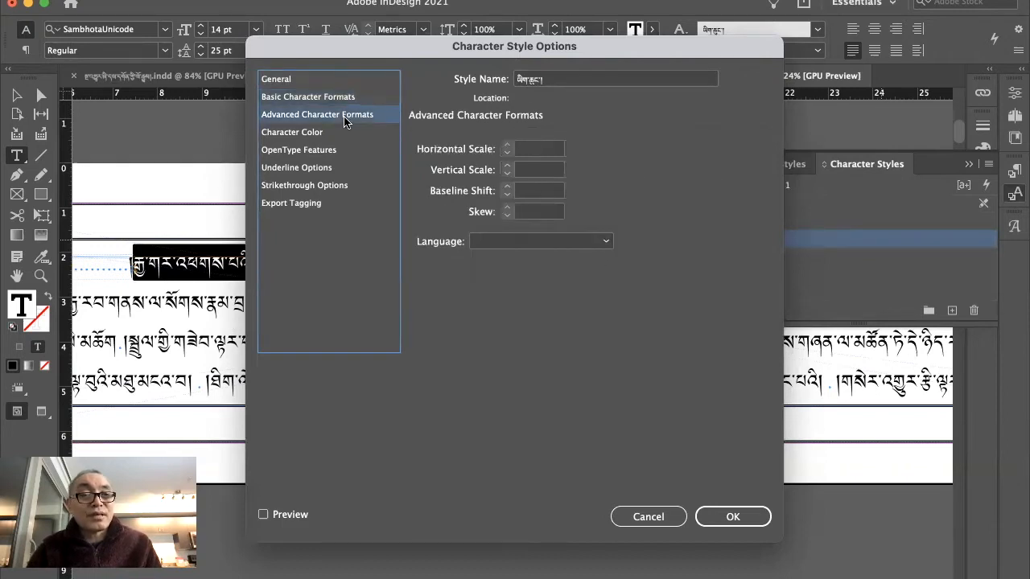
{"action": "left_click", "coordinate": [517, 199]}
{"action": "type", "text": "2"}
{"action": "left_click", "coordinate": [732, 516]}
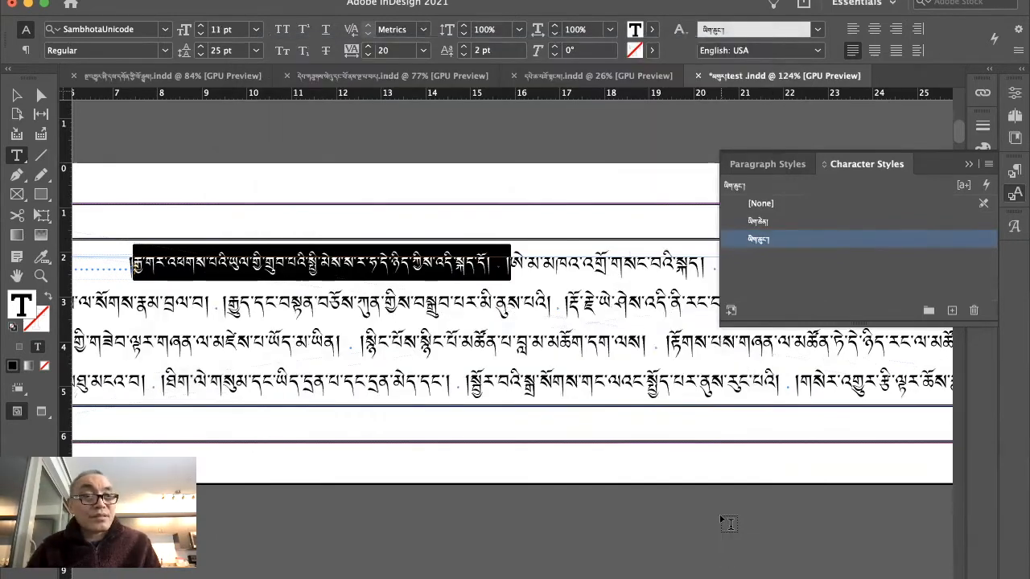
- Try a manual size of 10 pt and baseline shift of 3 pt on a phrase in the second body line
{"action": "left_click", "coordinate": [383, 334]}
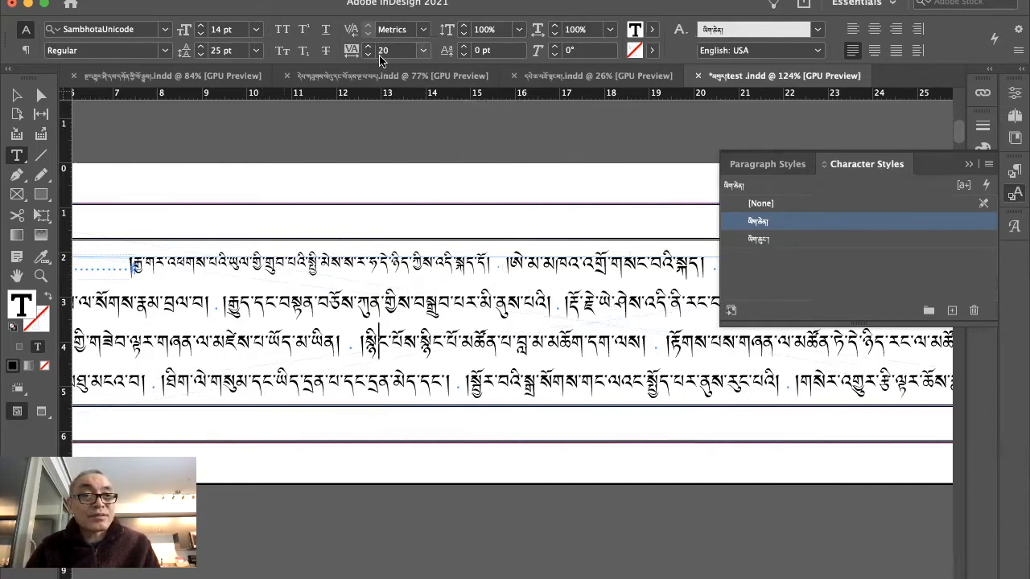
{"action": "left_click", "coordinate": [346, 263]}
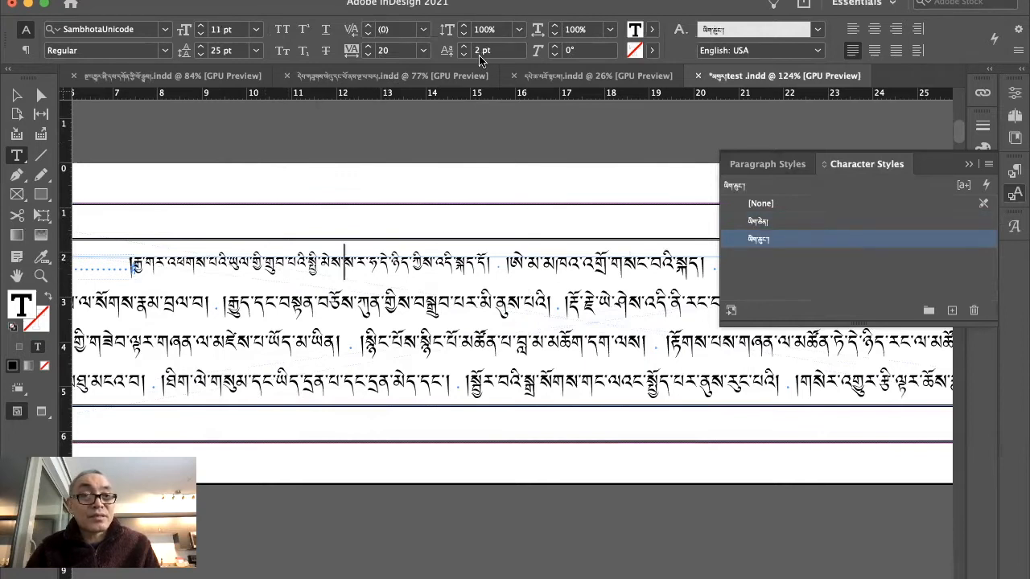
{"action": "left_click_drag", "start_coordinate": [547, 303], "coordinate": [230, 305]}
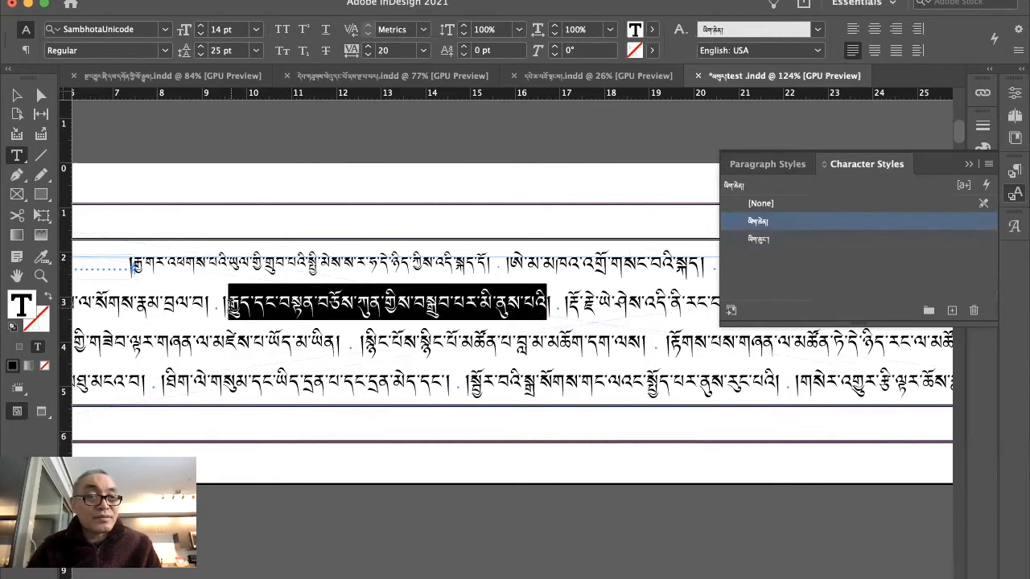
{"action": "left_click", "coordinate": [200, 34]}
{"action": "left_click", "coordinate": [200, 34]}
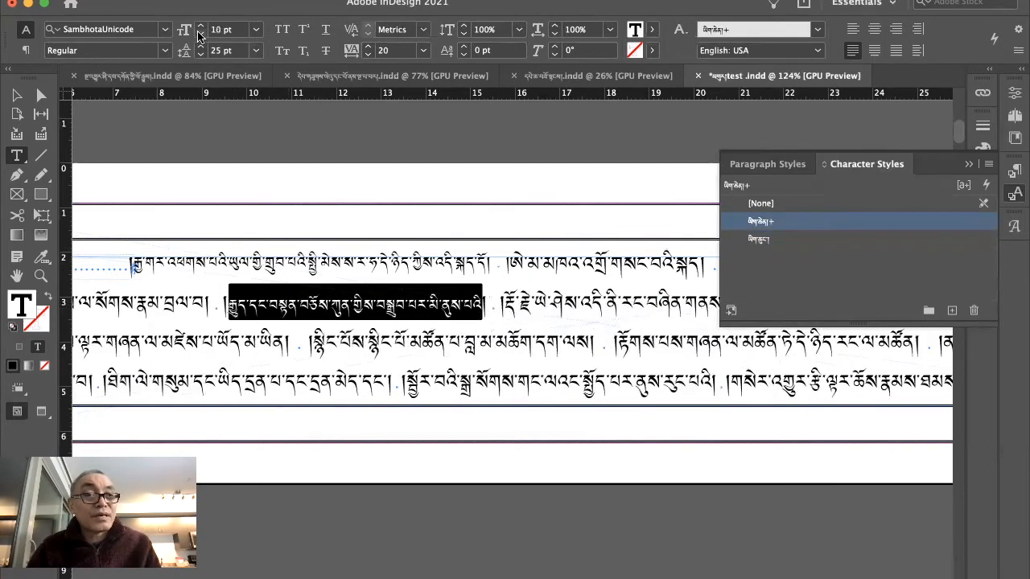
{"action": "left_click", "coordinate": [464, 46]}
{"action": "left_click", "coordinate": [464, 47]}
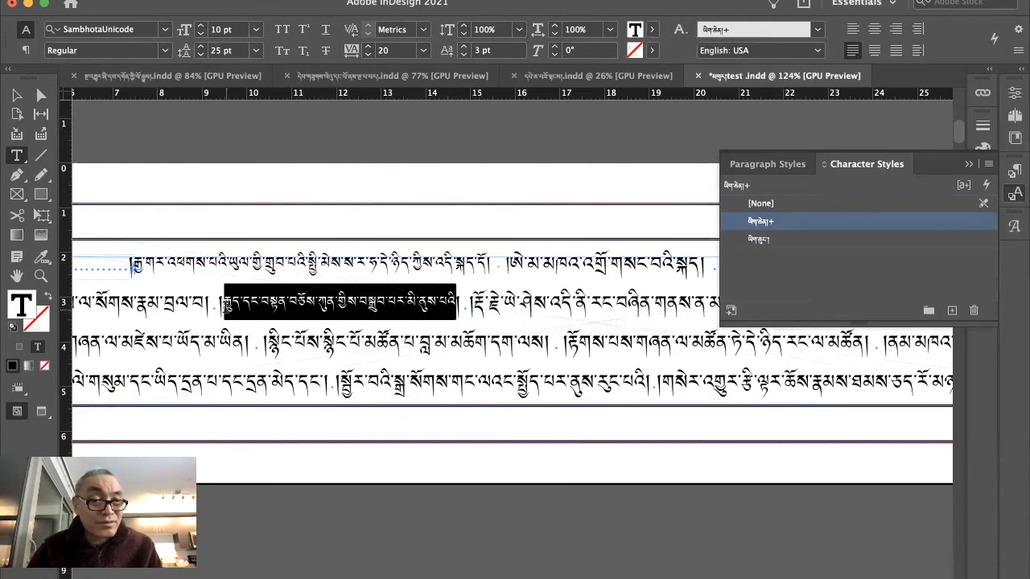
- Readjust the second-line phrase's baseline shift to 3 pt, and undo its manual size and baseline changes
{"action": "scroll", "coordinate": [226, 304], "scroll_direction": "up", "scroll_amount": 3}
{"action": "scroll", "coordinate": [228, 298], "scroll_direction": "up", "scroll_amount": 3}
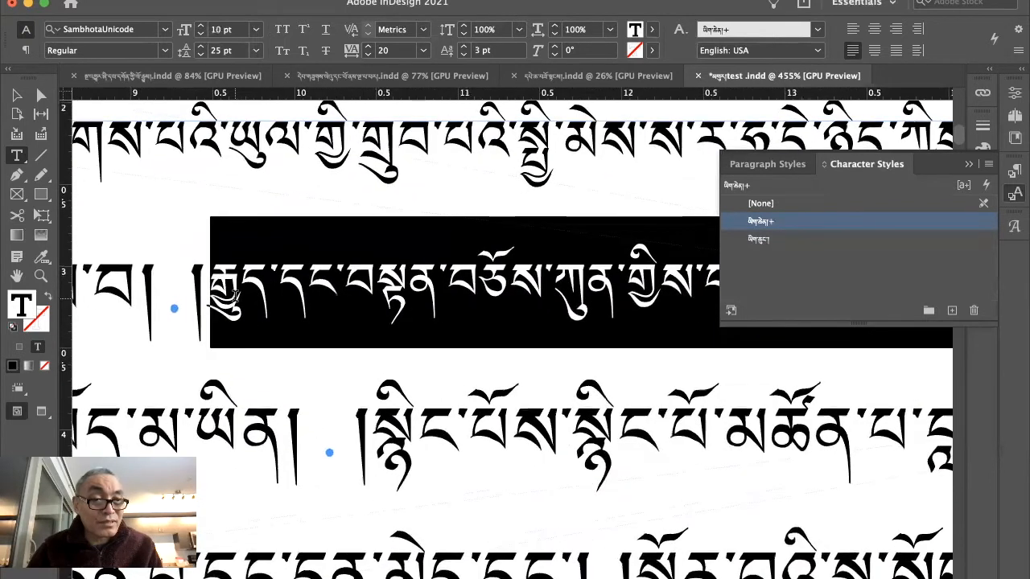
{"action": "left_click", "coordinate": [464, 54]}
{"action": "left_click", "coordinate": [464, 46]}
{"action": "left_click", "coordinate": [394, 277]}
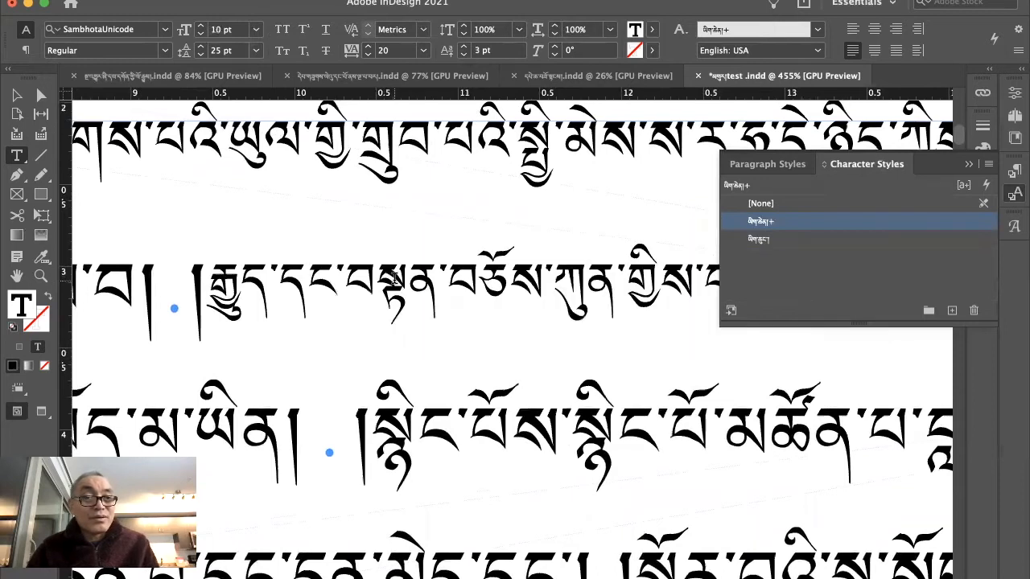
{"action": "scroll", "coordinate": [394, 277], "scroll_direction": "down", "scroll_amount": 6}
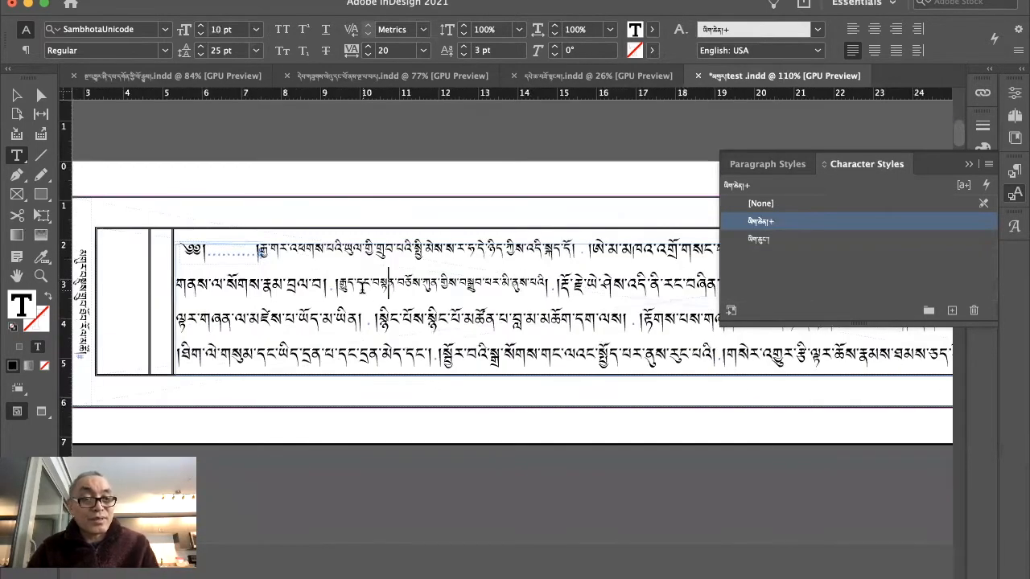
{"action": "double_click", "coordinate": [362, 286]}
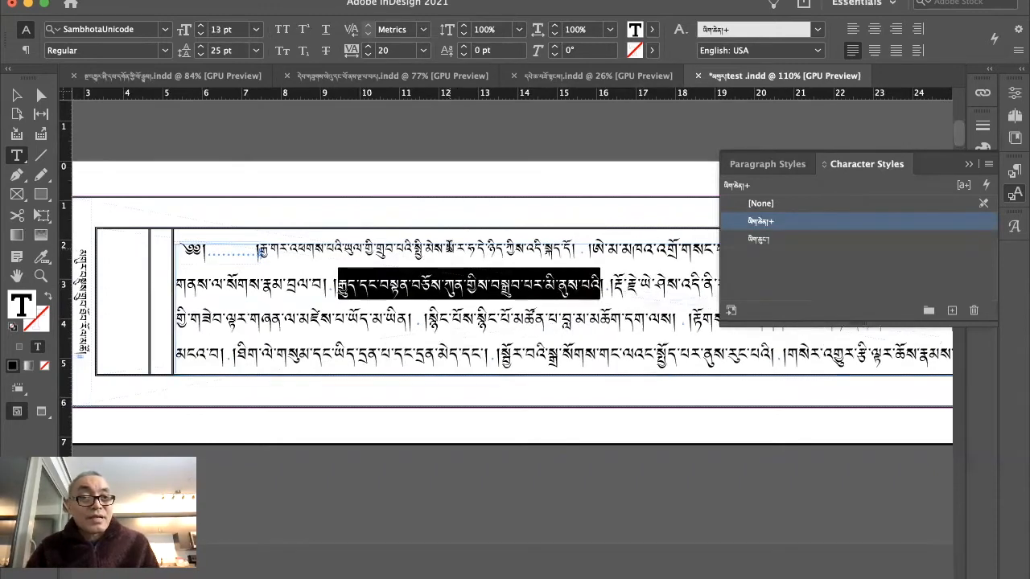
- Set the ཡིག་ཆུང་། character style's size to 10 pt and its baseline shift to 3 pt
{"action": "left_click", "coordinate": [449, 245]}
{"action": "scroll", "coordinate": [449, 246], "scroll_direction": "right", "scroll_amount": 3}
{"action": "scroll", "coordinate": [448, 245], "scroll_direction": "down", "scroll_amount": 2}
{"action": "scroll", "coordinate": [448, 245], "scroll_direction": "right", "scroll_amount": 2}
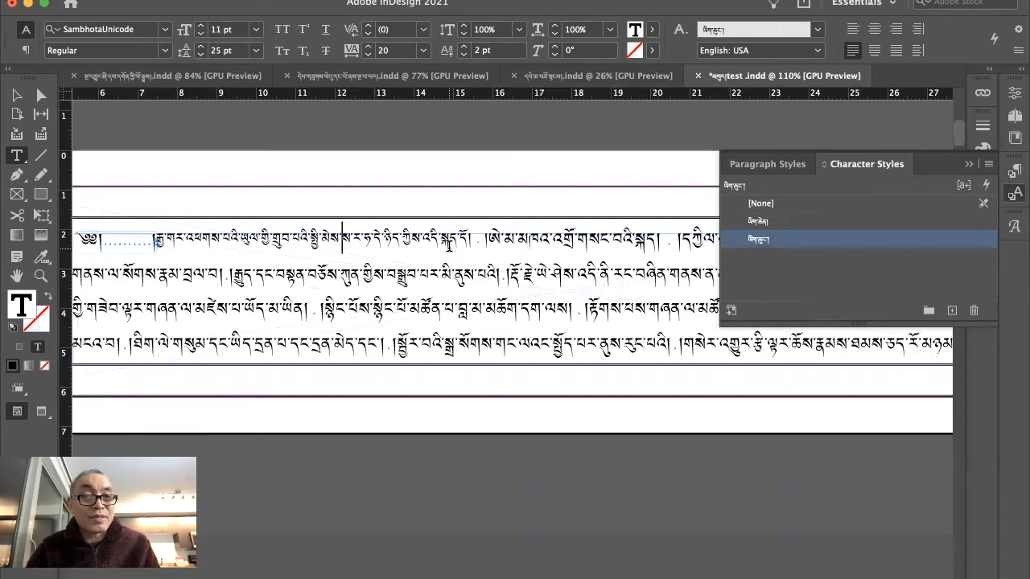
{"action": "double_click", "coordinate": [925, 247]}
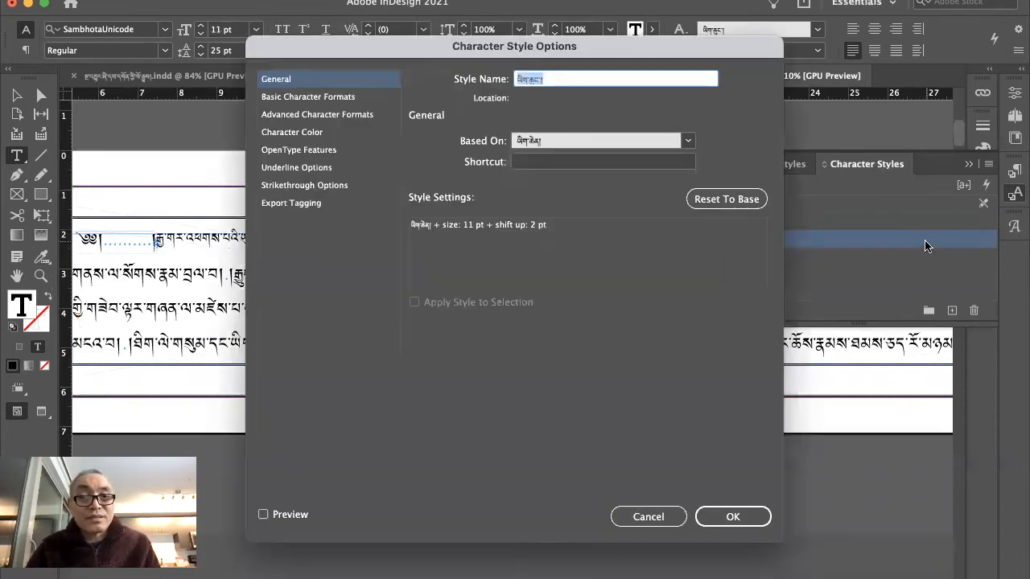
{"action": "left_click", "coordinate": [331, 97]}
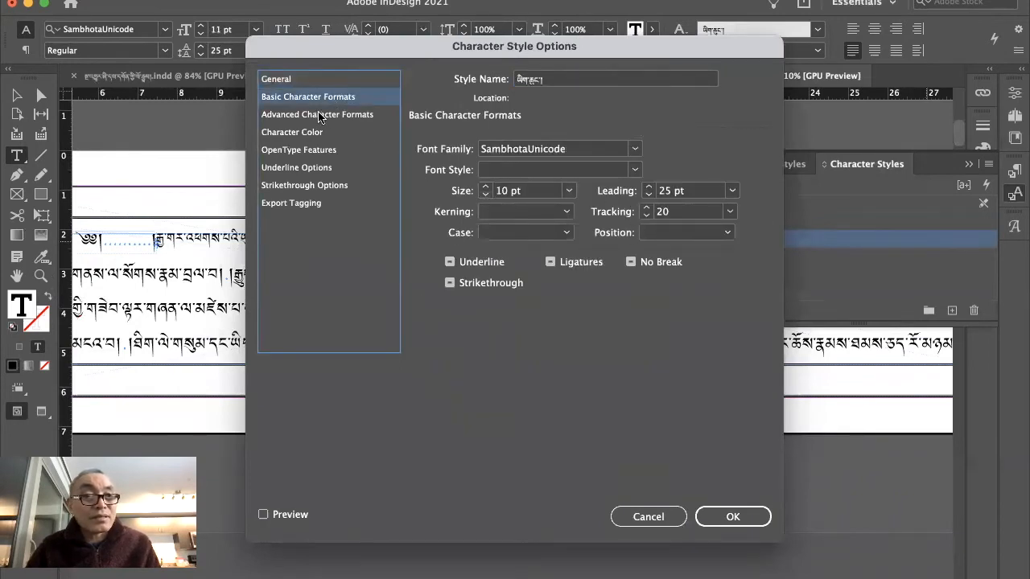
{"action": "left_click", "coordinate": [327, 117]}
{"action": "left_click", "coordinate": [507, 187]}
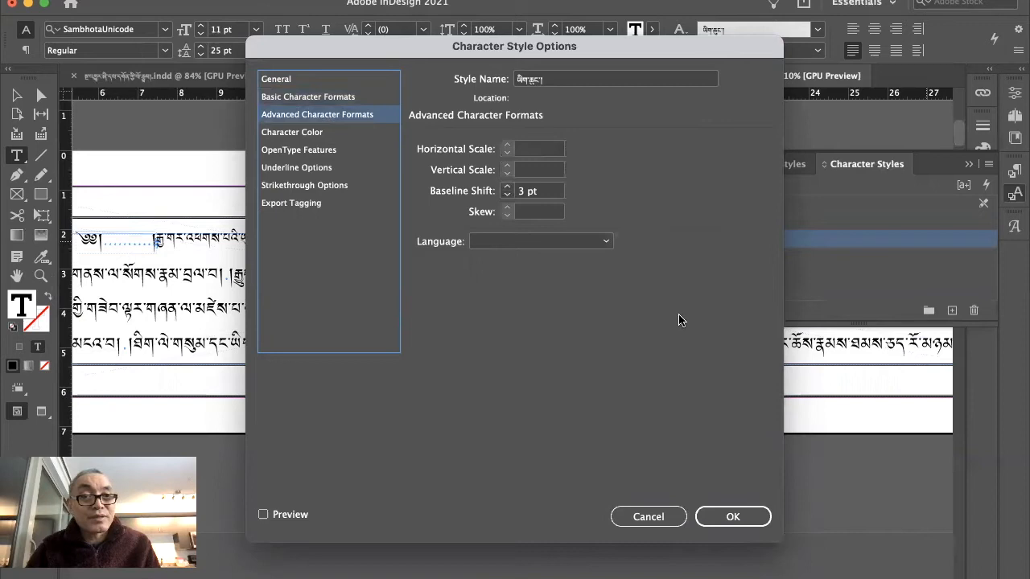
{"action": "left_click", "coordinate": [729, 518]}
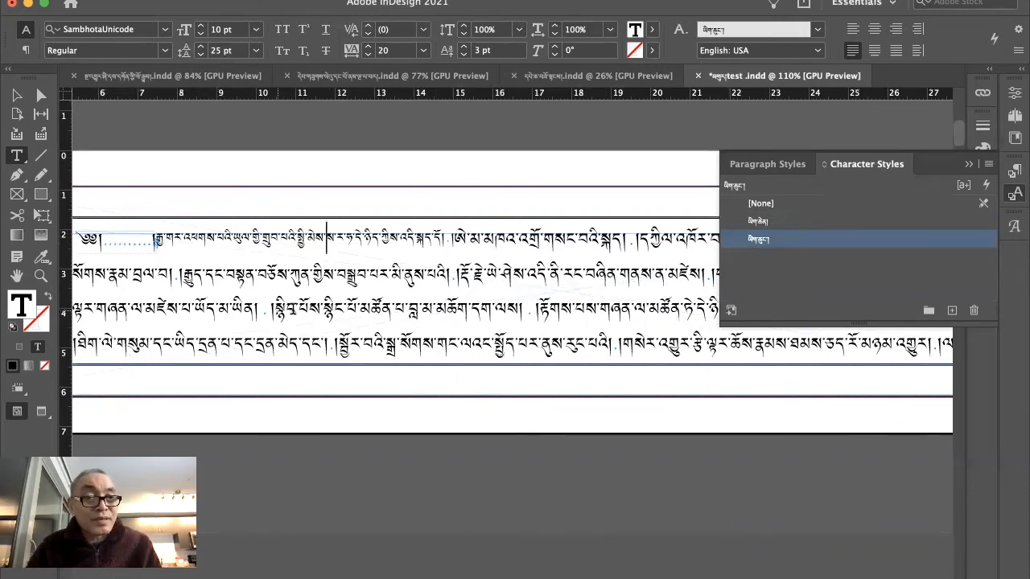
- Apply the ཡིག་ཆུང་། character style to one phrase on the third body line and one on the fourth
{"action": "left_click_drag", "start_coordinate": [276, 315], "coordinate": [544, 318]}
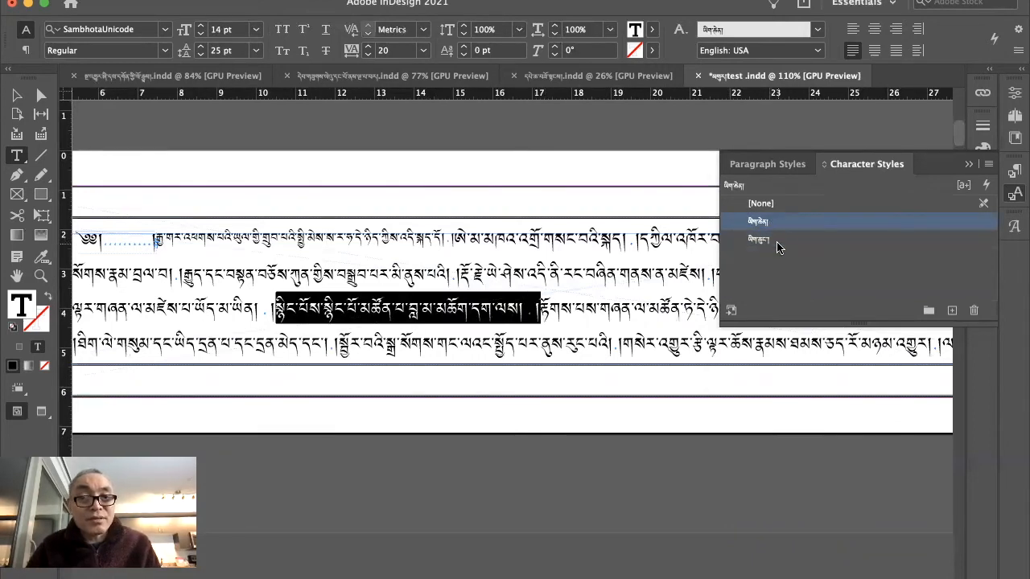
{"action": "left_click", "coordinate": [777, 242]}
{"action": "left_click", "coordinate": [635, 296]}
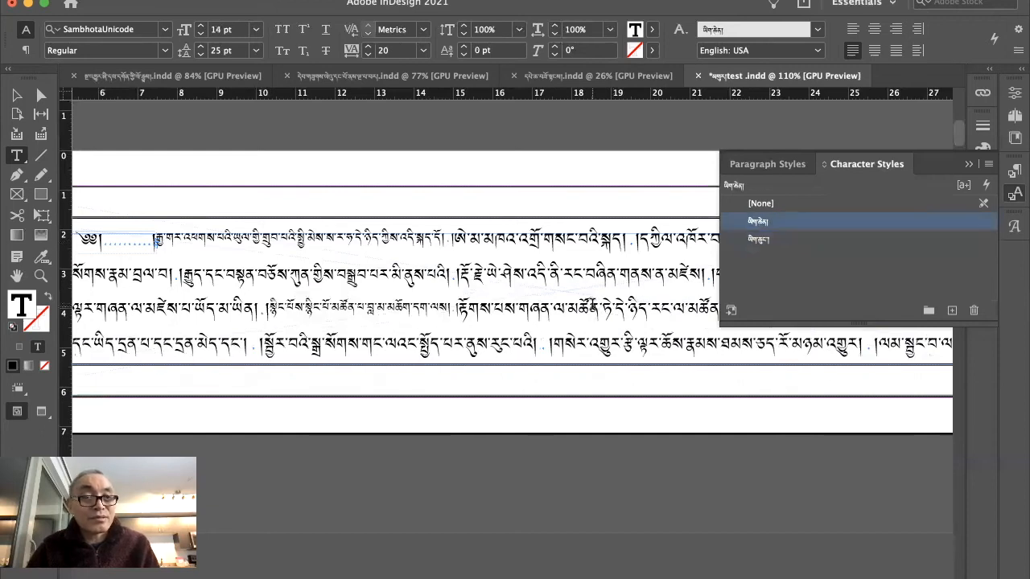
{"action": "left_click_drag", "start_coordinate": [553, 342], "coordinate": [875, 343]}
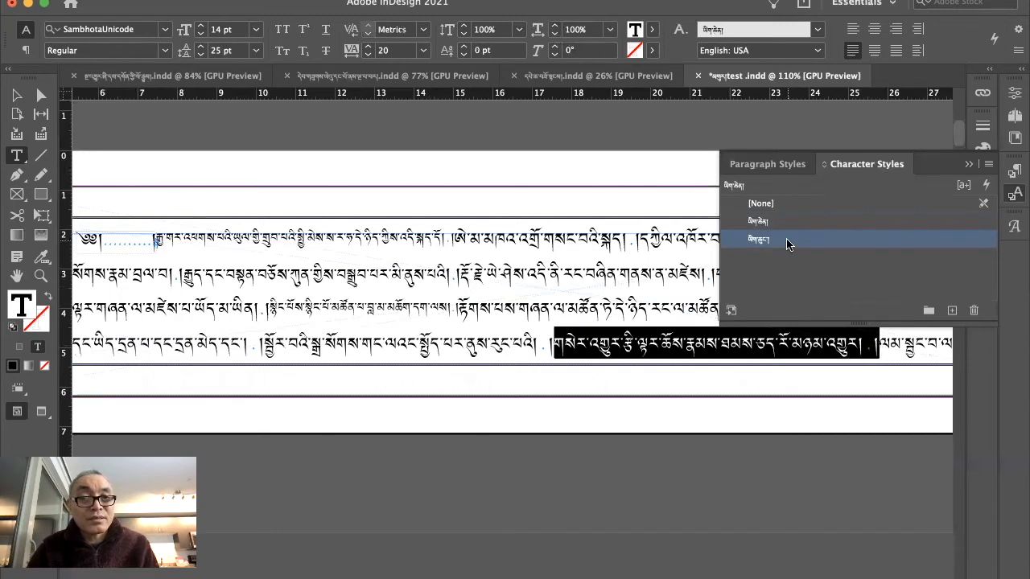
{"action": "left_click", "coordinate": [786, 239]}
{"action": "scroll", "coordinate": [587, 275], "scroll_direction": "right", "scroll_amount": 2}
{"action": "scroll", "coordinate": [587, 275], "scroll_direction": "up", "scroll_amount": 1}
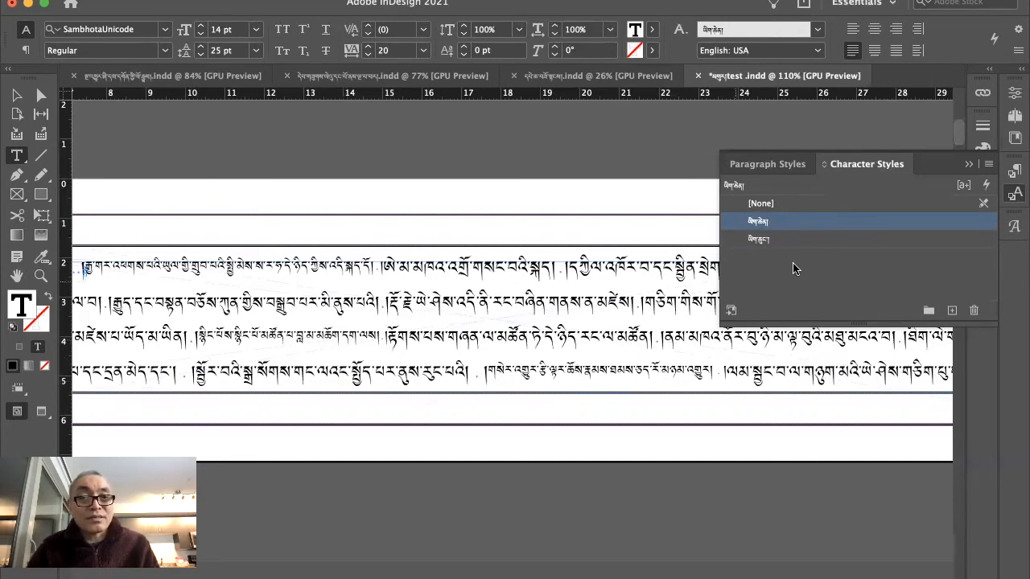
{"action": "double_click", "coordinate": [875, 224]}
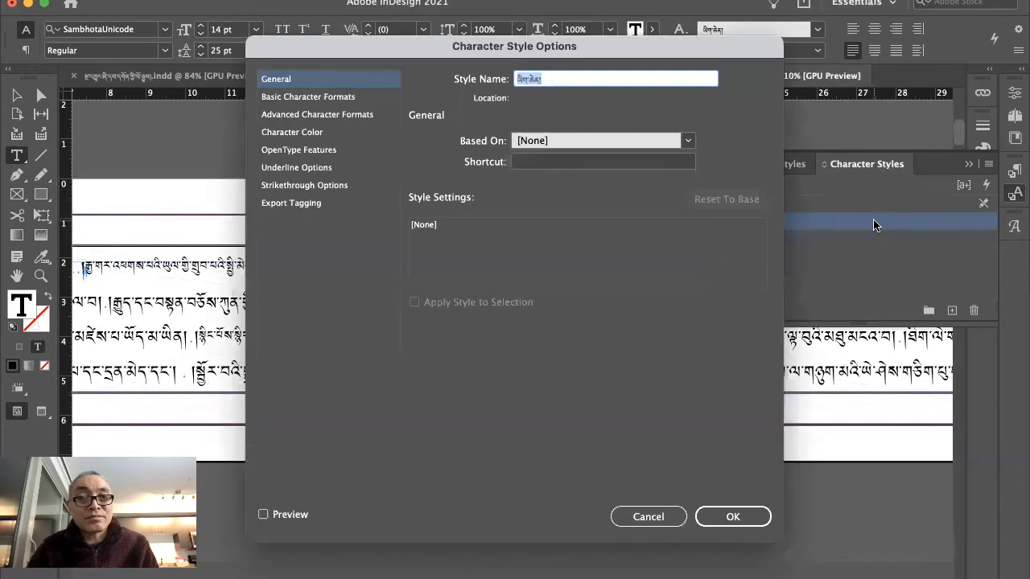
{"action": "left_click", "coordinate": [306, 97]}
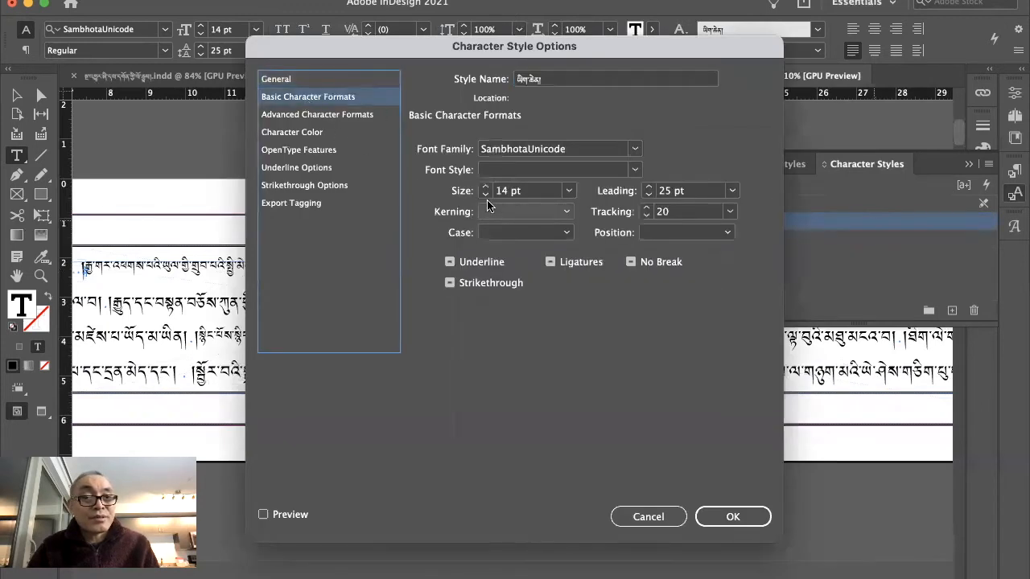
{"action": "left_click", "coordinate": [651, 516]}
- Set the ཡིག་ཆུང་། character style's size to 9 pt and its baseline shift to 4 pt
{"action": "left_click", "coordinate": [765, 240]}
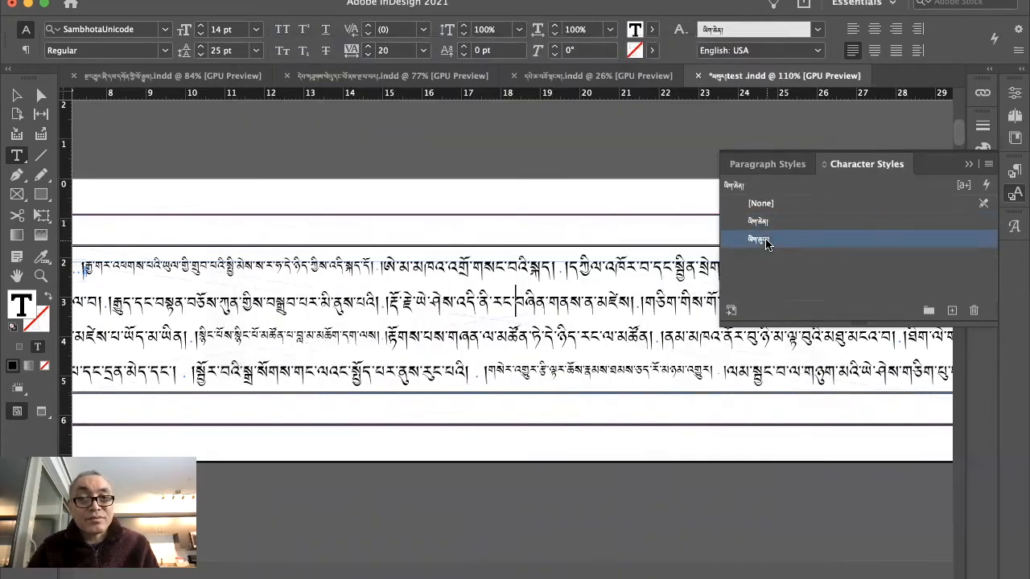
{"action": "double_click", "coordinate": [897, 247]}
{"action": "left_click", "coordinate": [306, 97]}
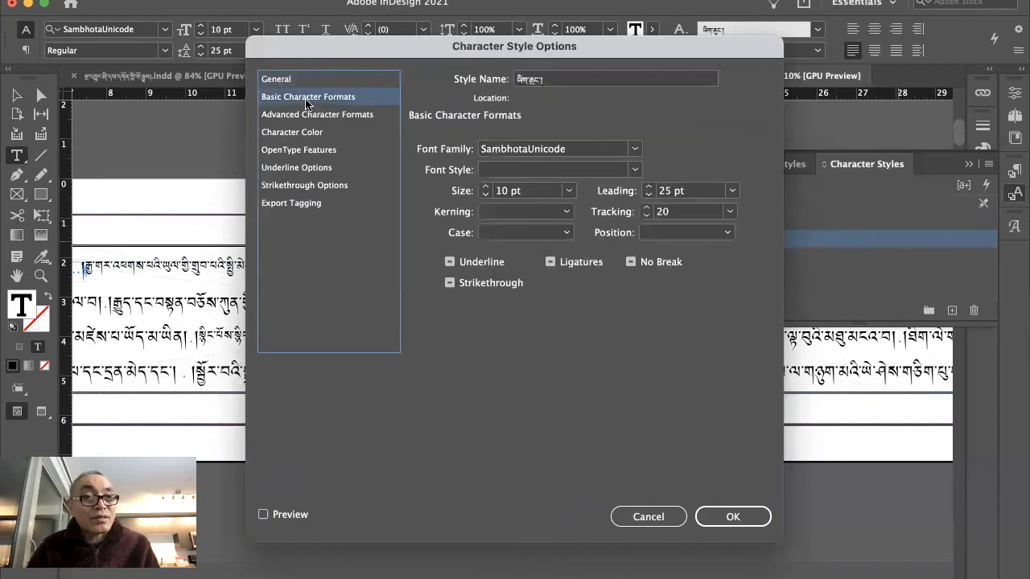
{"action": "left_click", "coordinate": [316, 119]}
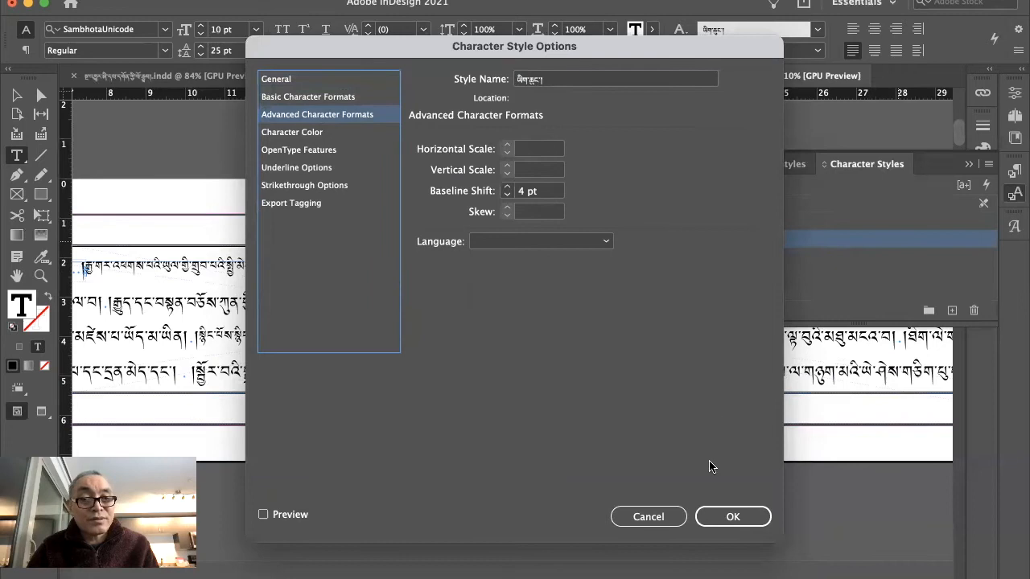
{"action": "left_click", "coordinate": [731, 518]}
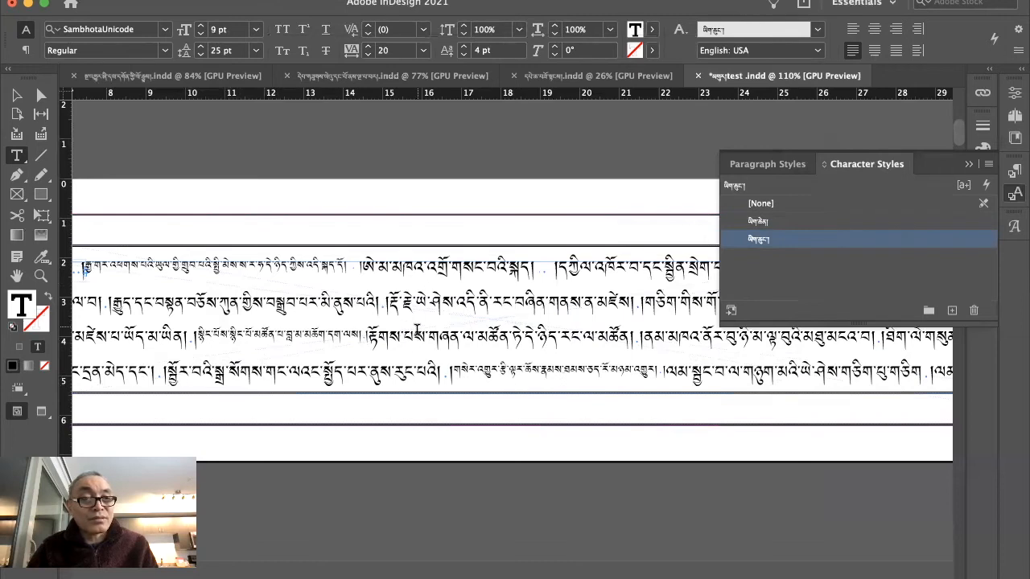
- Delete the Tibetan number word གཉིས། from the vertical margin frame on the facing page
{"action": "scroll", "coordinate": [414, 354], "scroll_direction": "down", "scroll_amount": 3}
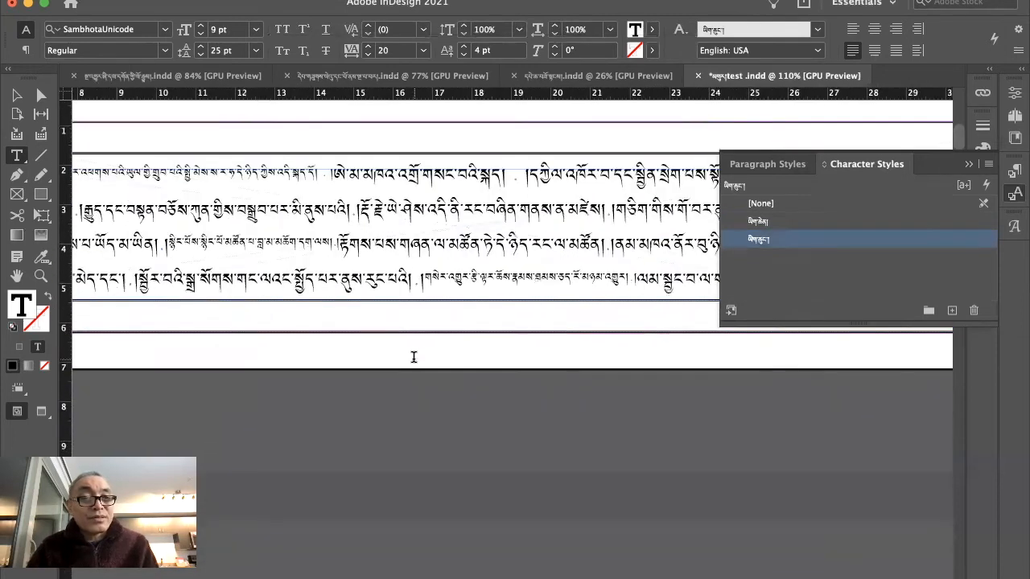
{"action": "scroll", "coordinate": [414, 356], "scroll_direction": "up", "scroll_amount": 3}
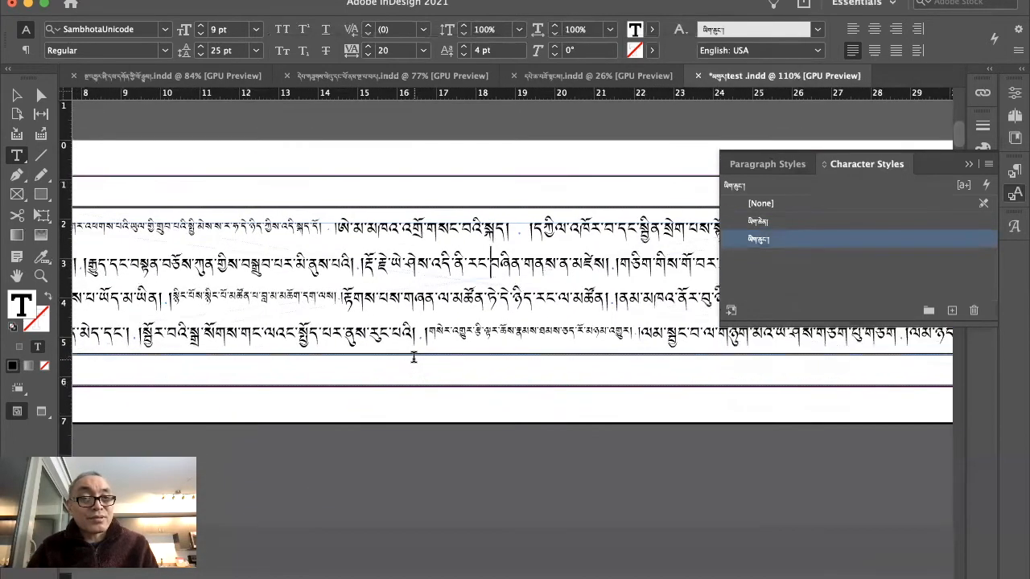
{"action": "scroll", "coordinate": [414, 356], "scroll_direction": "up", "scroll_amount": 3}
{"action": "scroll", "coordinate": [414, 356], "scroll_direction": "right", "scroll_amount": 10}
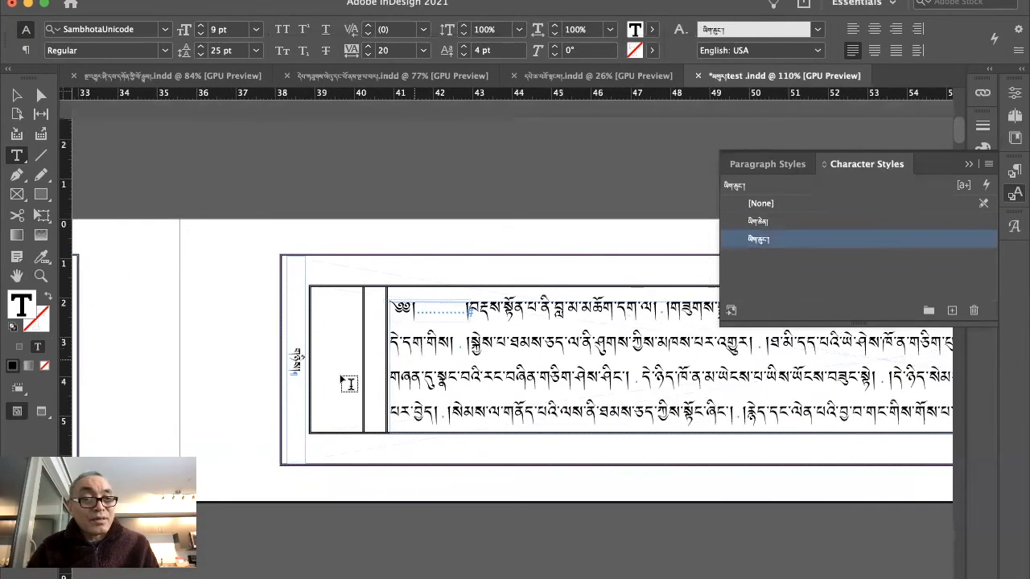
{"action": "left_click", "coordinate": [296, 359]}
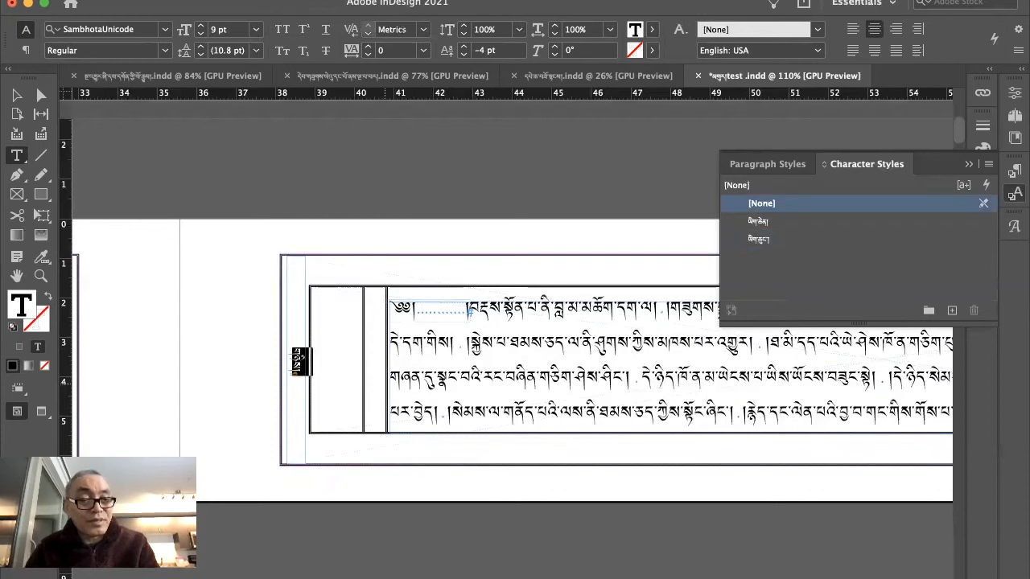
{"action": "key", "text": "BackSpace"}
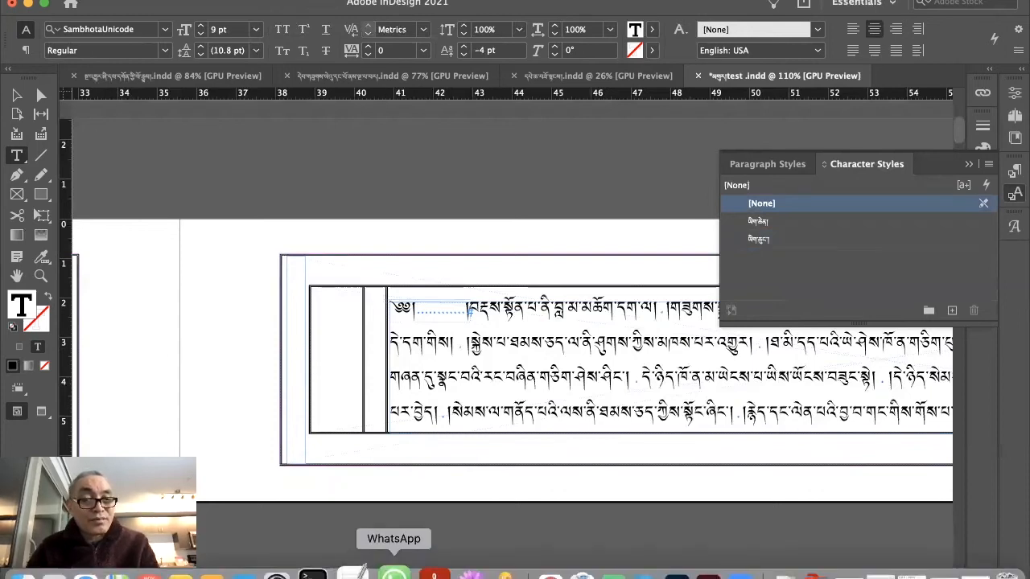
- Copy the Tibetan number words from the Untitled 3 text document and flow them into the vertical margin frames in InDesign
{"action": "left_click", "coordinate": [394, 573]}
{"action": "key", "text": "super+v"}
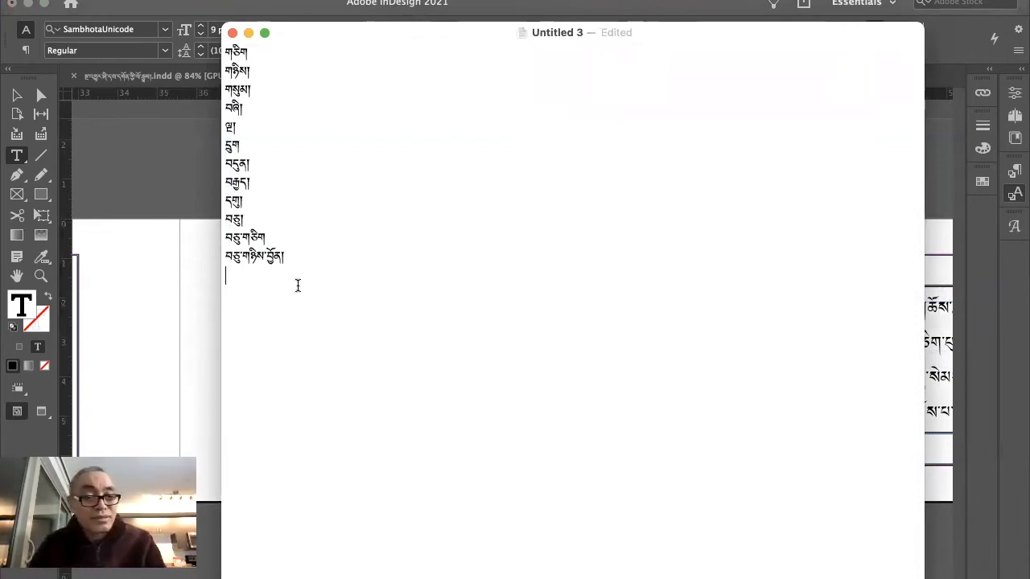
{"action": "key", "text": "super+a"}
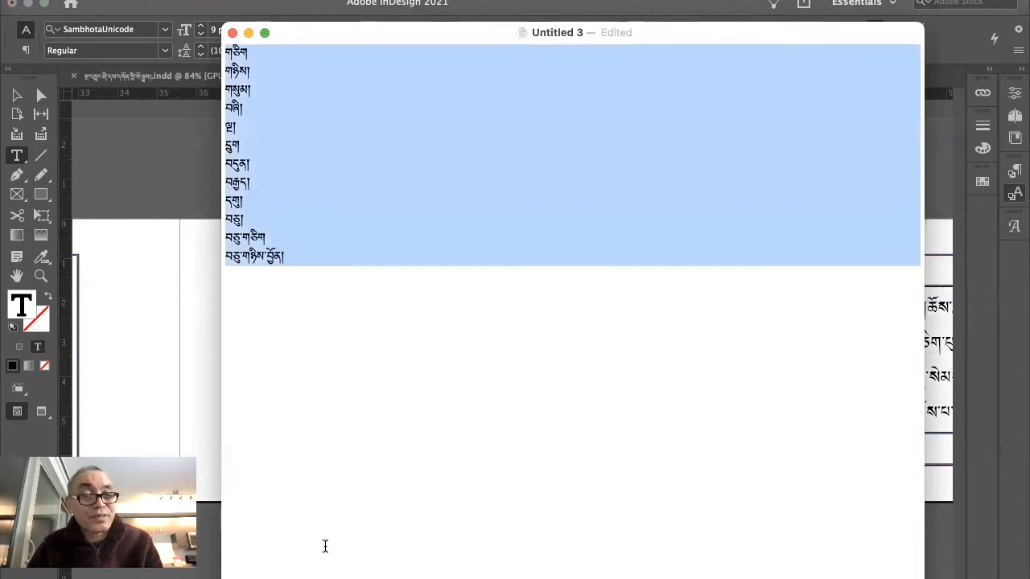
{"action": "left_click", "coordinate": [144, 363]}
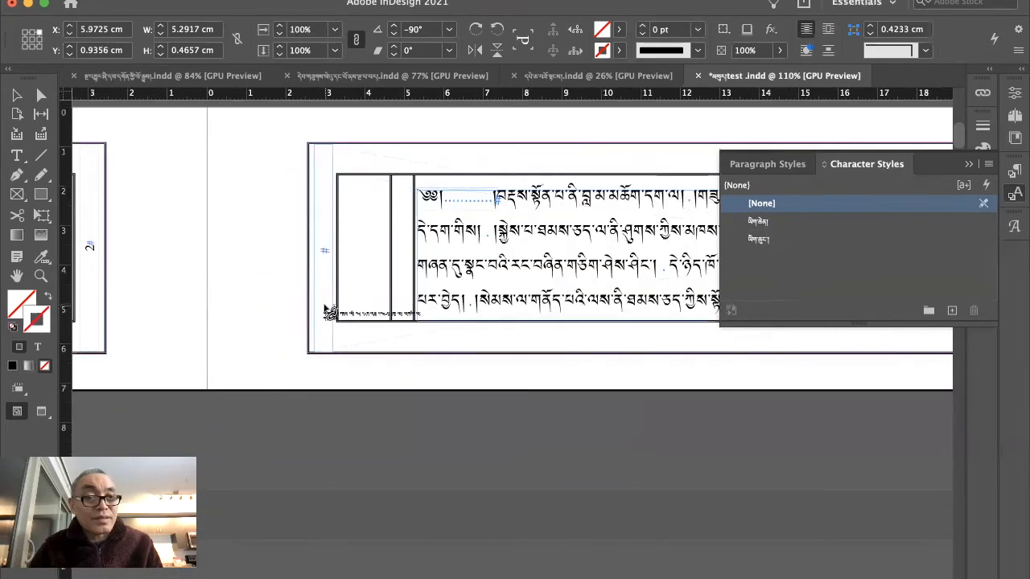
{"action": "key", "text": "Escape"}
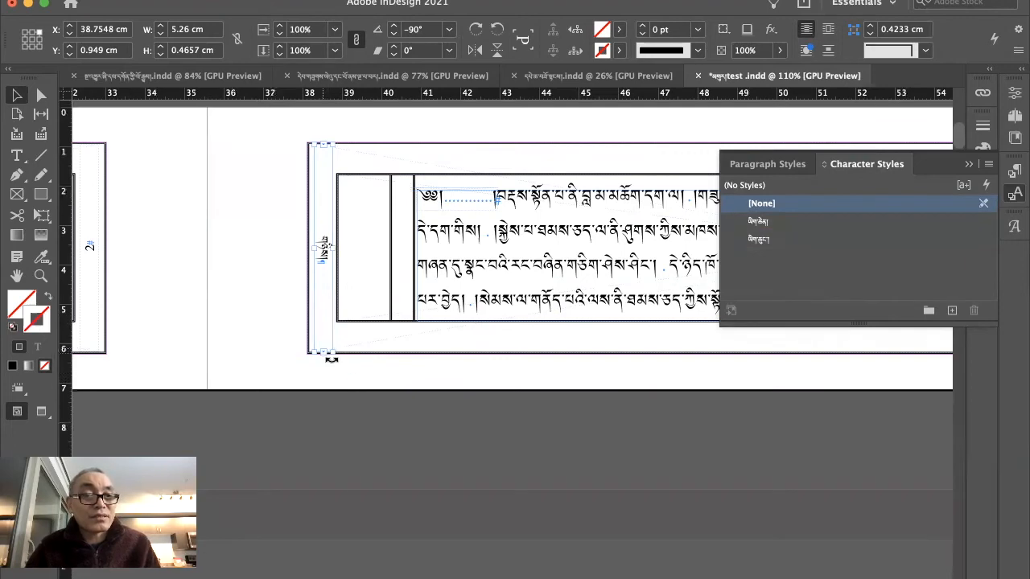
- Check the Tibetan number words in the vertical margin frames on the following pages, through to the blank pages
{"action": "scroll", "coordinate": [353, 390], "scroll_direction": "down", "scroll_amount": 3}
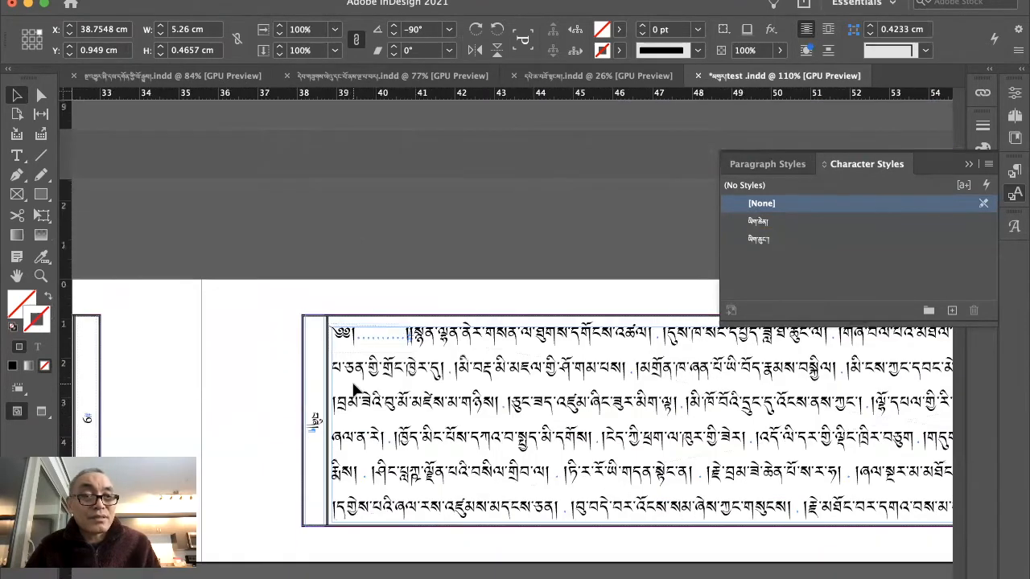
{"action": "scroll", "coordinate": [354, 391], "scroll_direction": "down", "scroll_amount": 5}
{"action": "scroll", "coordinate": [353, 390], "scroll_direction": "up", "scroll_amount": 4}
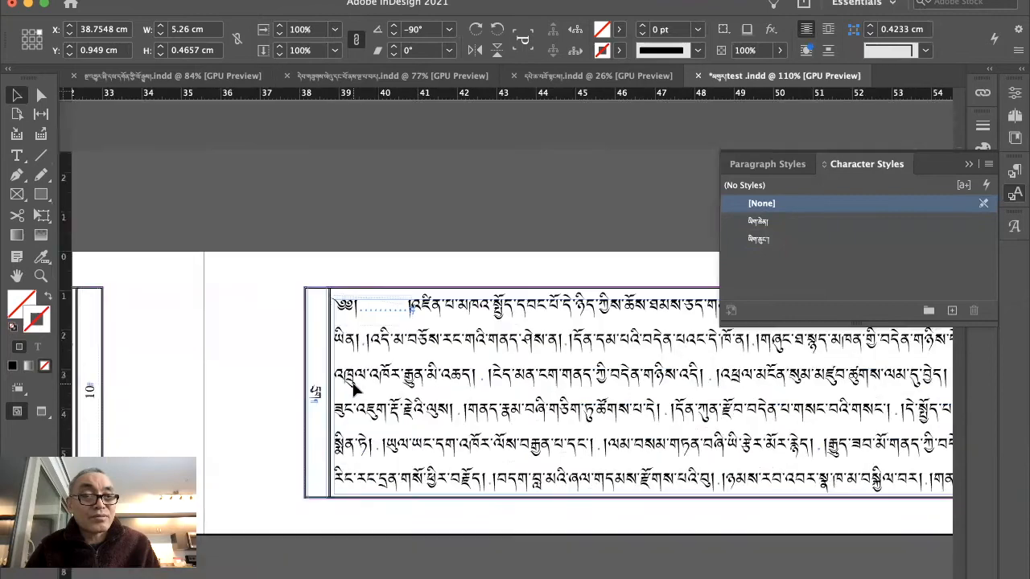
{"action": "scroll", "coordinate": [354, 391], "scroll_direction": "down", "scroll_amount": 6}
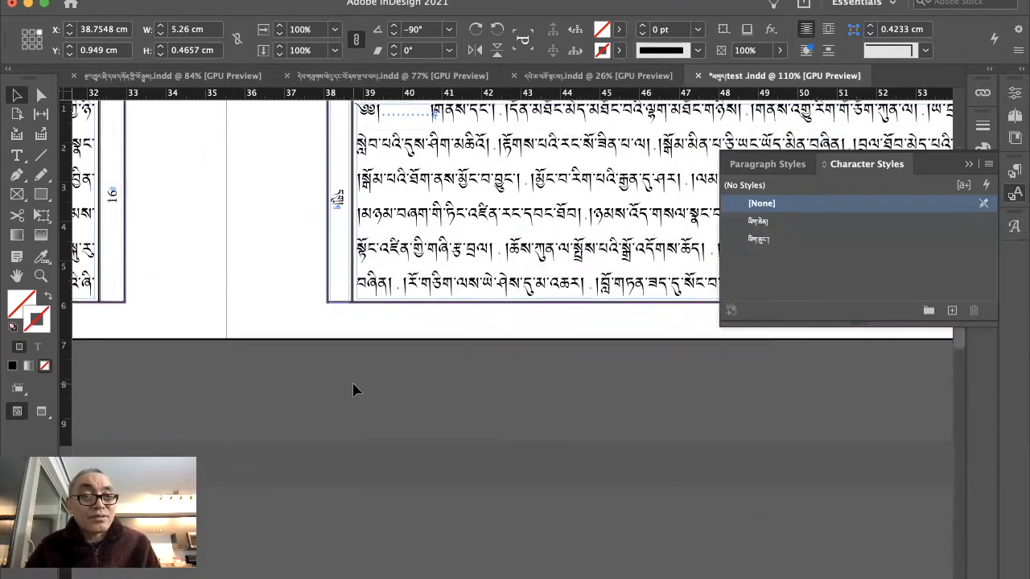
{"action": "scroll", "coordinate": [354, 391], "scroll_direction": "up", "scroll_amount": 3}
{"action": "scroll", "coordinate": [354, 390], "scroll_direction": "down", "scroll_amount": 10}
{"action": "scroll", "coordinate": [352, 385], "scroll_direction": "left", "scroll_amount": 1}
{"action": "scroll", "coordinate": [354, 390], "scroll_direction": "left", "scroll_amount": 10}
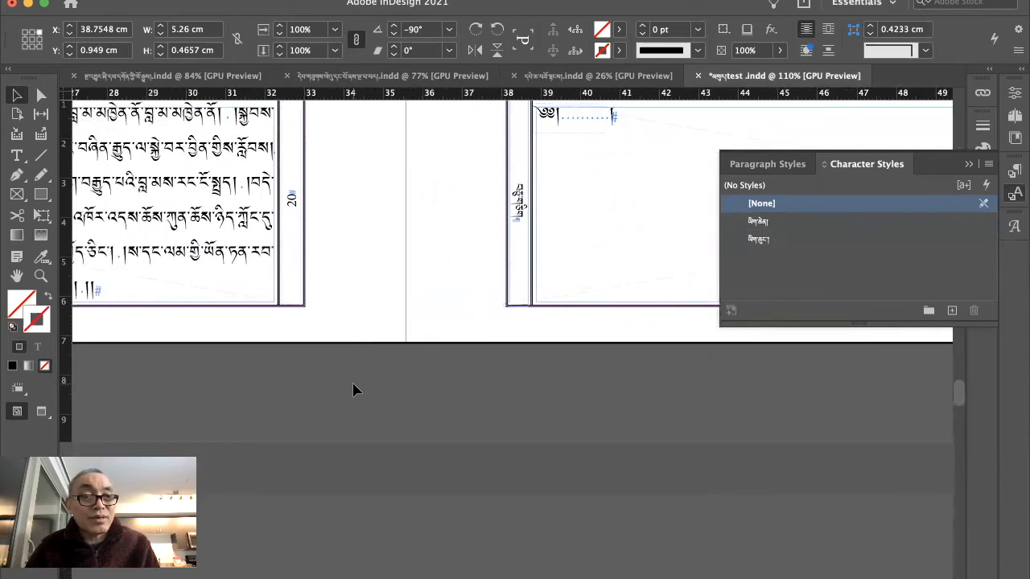
{"action": "scroll", "coordinate": [354, 390], "scroll_direction": "right", "scroll_amount": 10}
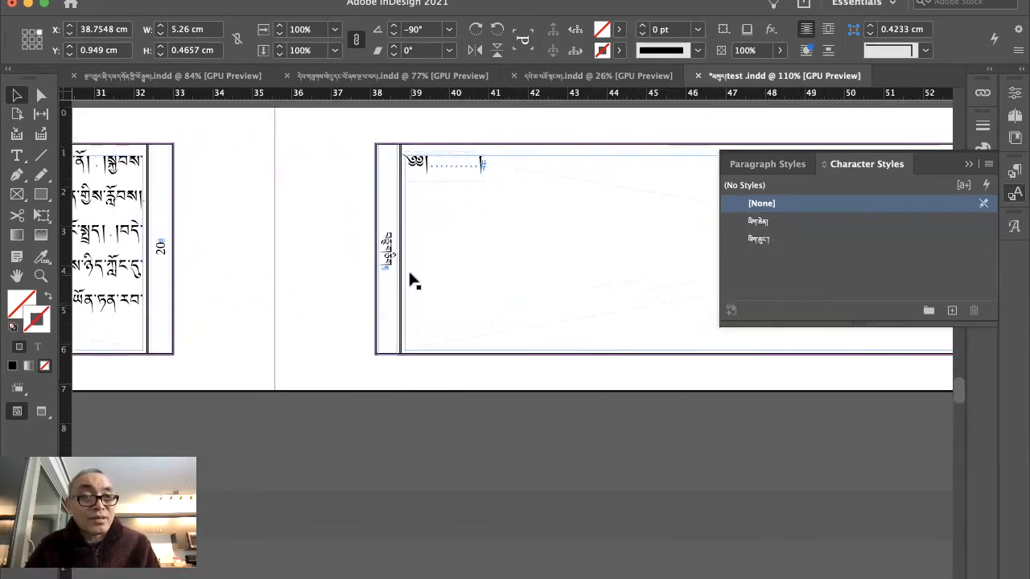
{"action": "scroll", "coordinate": [391, 294], "scroll_direction": "up", "scroll_amount": 5}
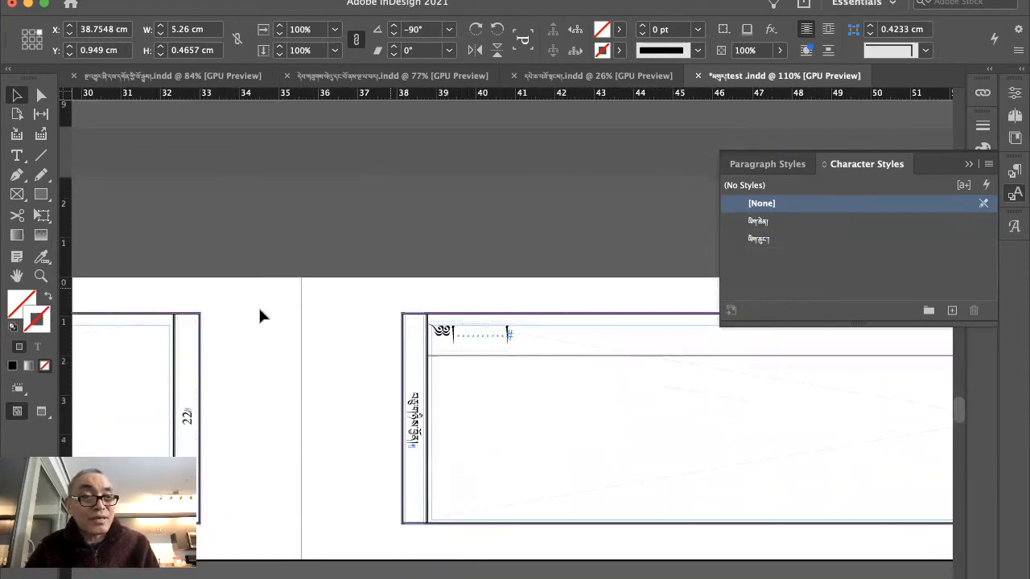
- Add the ending བྱོན། to the margin number word བཅུ on page 19, taking it from the last numbered margin frame
{"action": "key", "text": "t"}
{"action": "left_click", "coordinate": [421, 431]}
{"action": "scroll", "coordinate": [406, 386], "scroll_direction": "up", "scroll_amount": 10}
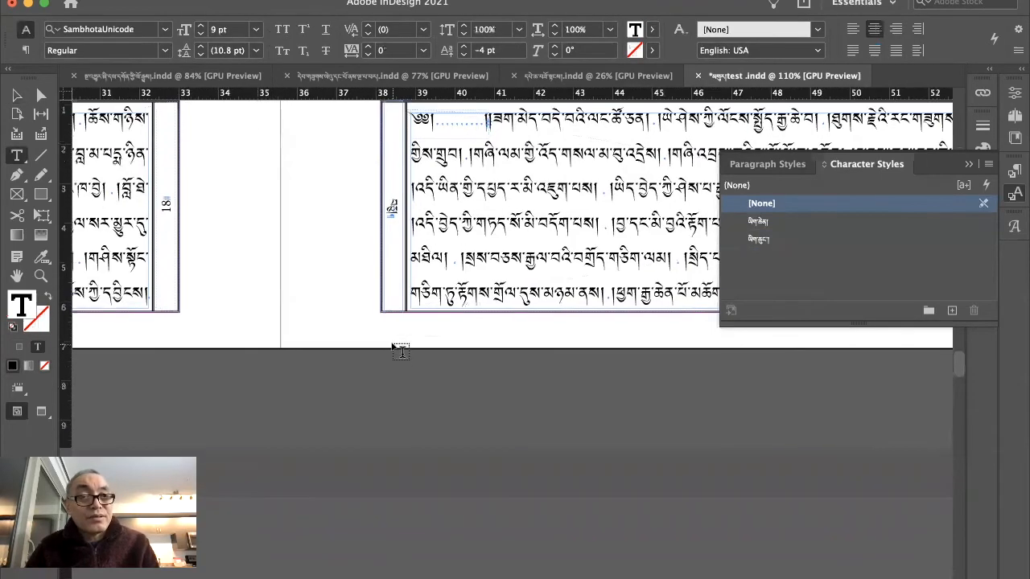
{"action": "left_click", "coordinate": [395, 211]}
{"action": "key", "text": "super+v"}
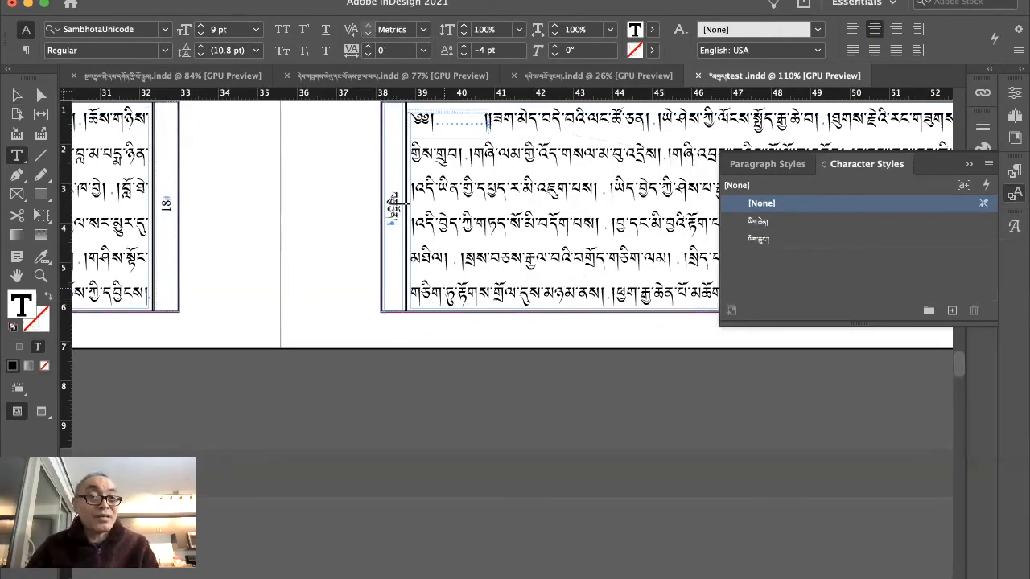
- Delete the surplus pages 21 through 35 so that the document ends on page 20, the last page of the text
{"action": "left_click", "coordinate": [1015, 116]}
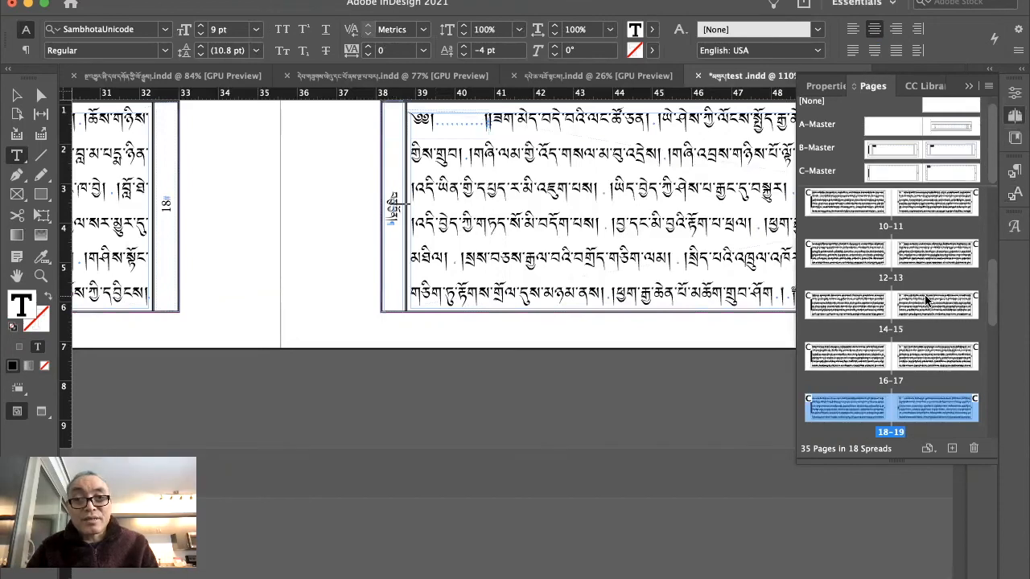
{"action": "scroll", "coordinate": [925, 300], "scroll_direction": "down", "scroll_amount": 5}
{"action": "left_click_drag", "start_coordinate": [915, 351], "coordinate": [912, 267]}
{"action": "scroll", "coordinate": [912, 267], "scroll_direction": "up", "scroll_amount": 3}
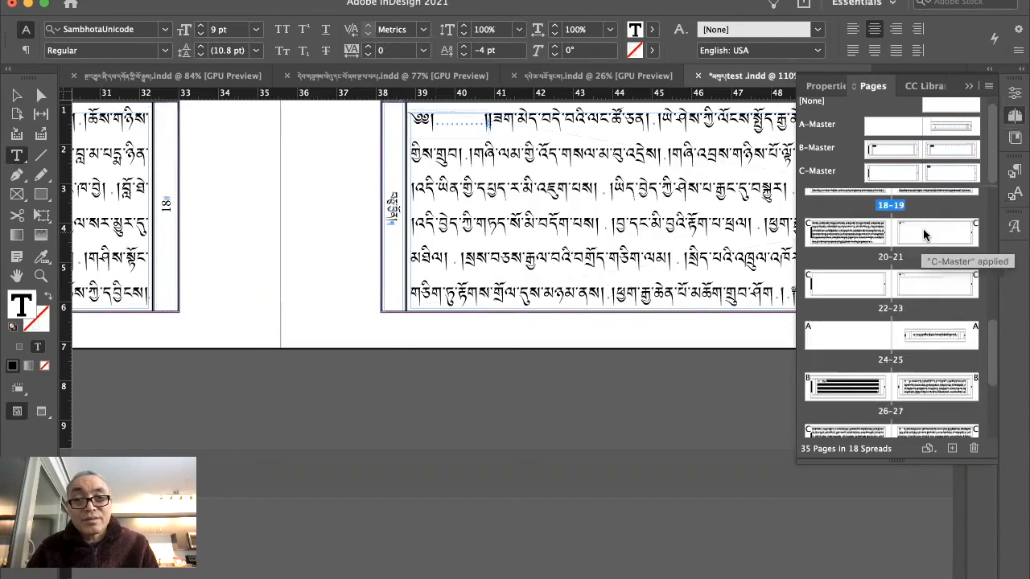
{"action": "double_click", "coordinate": [922, 234]}
{"action": "scroll", "coordinate": [931, 346], "scroll_direction": "down", "scroll_amount": 3}
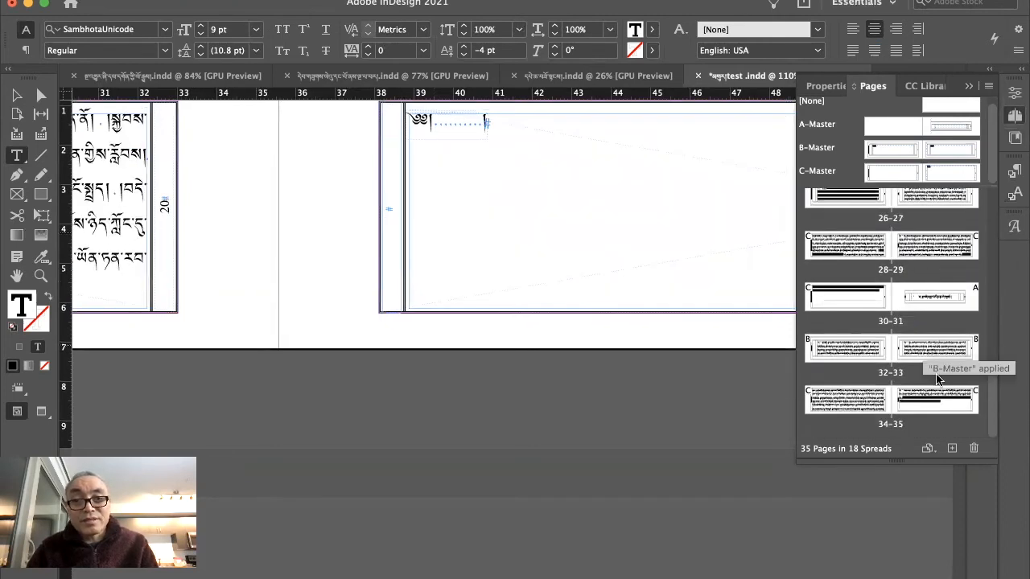
{"action": "left_click", "coordinate": [938, 406], "text": "shift"}
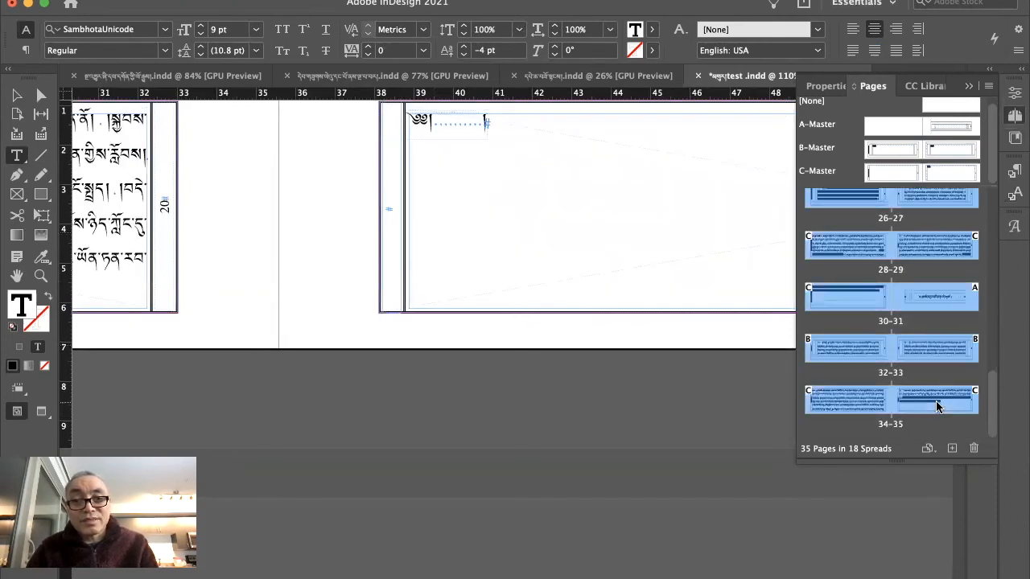
{"action": "left_click", "coordinate": [973, 448]}
- Examine the end of the text on page 20 and the vertical Tibetan number word in the margin of page 19
{"action": "double_click", "coordinate": [849, 397]}
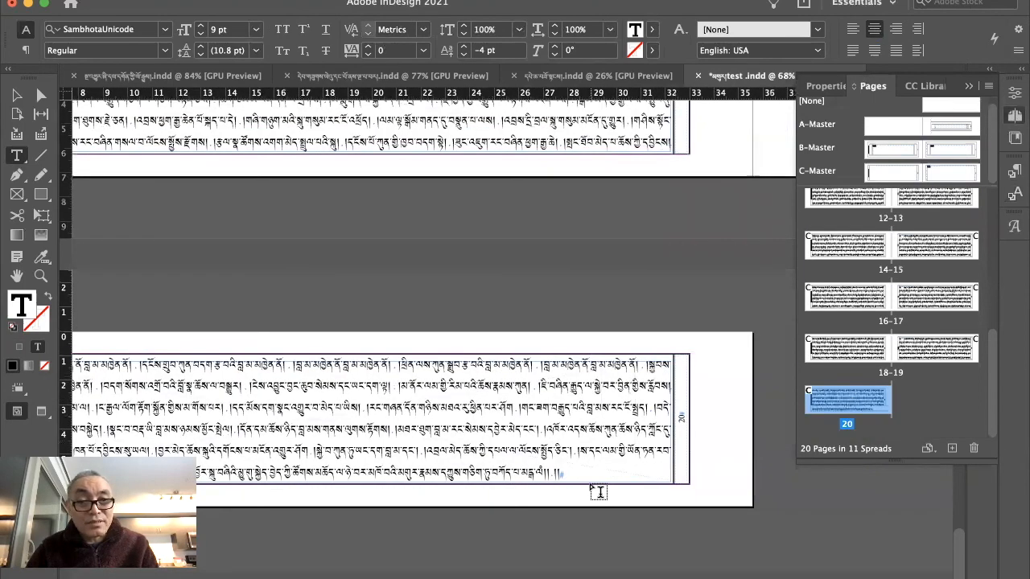
{"action": "key", "text": "shift+Page_Up"}
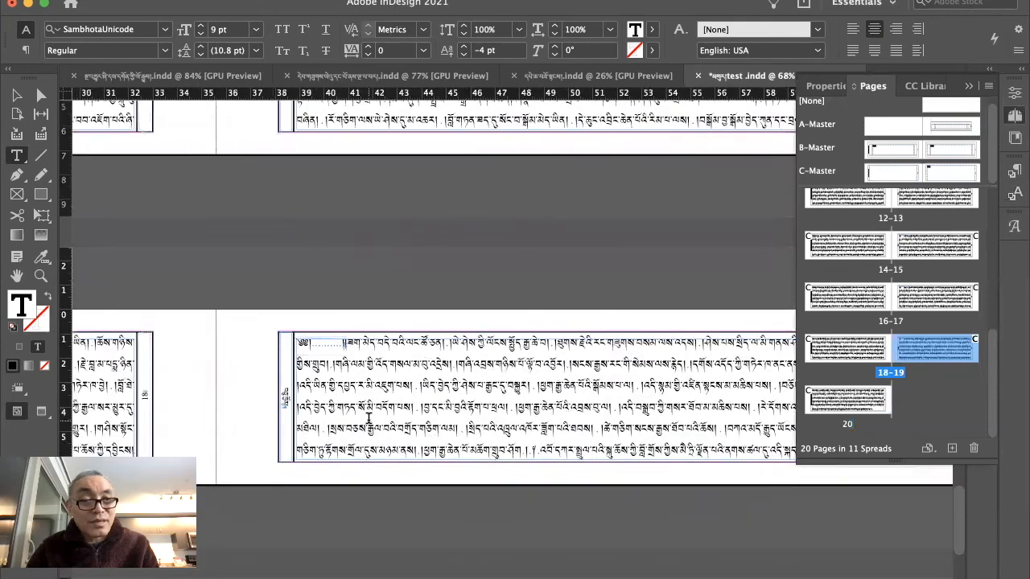
{"action": "scroll", "coordinate": [395, 295], "scroll_direction": "up", "scroll_amount": 5}
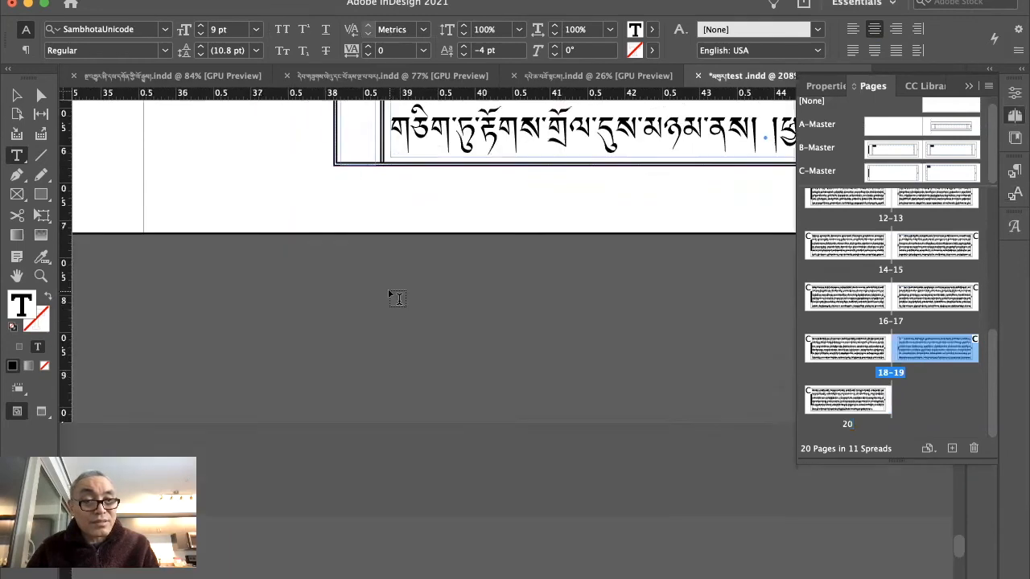
{"action": "scroll", "coordinate": [395, 297], "scroll_direction": "up", "scroll_amount": 15}
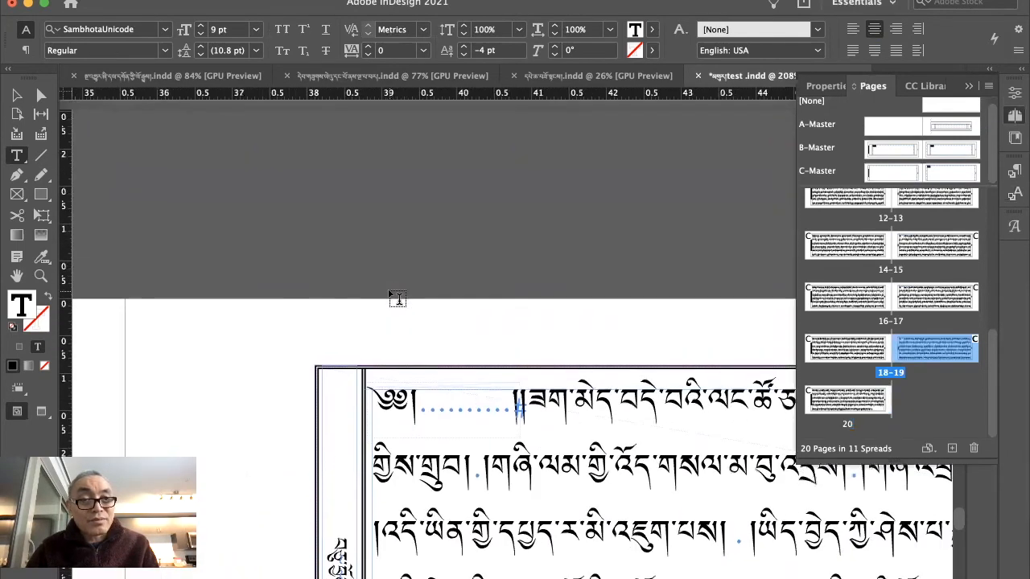
{"action": "scroll", "coordinate": [397, 298], "scroll_direction": "down", "scroll_amount": 2}
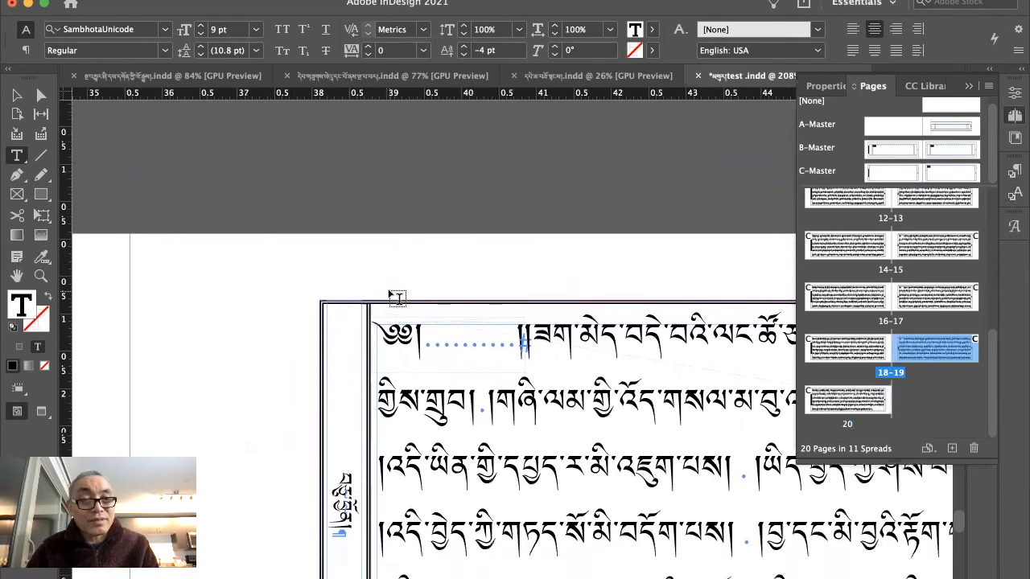
{"action": "scroll", "coordinate": [396, 298], "scroll_direction": "down", "scroll_amount": 3}
{"action": "left_click", "coordinate": [394, 392]}
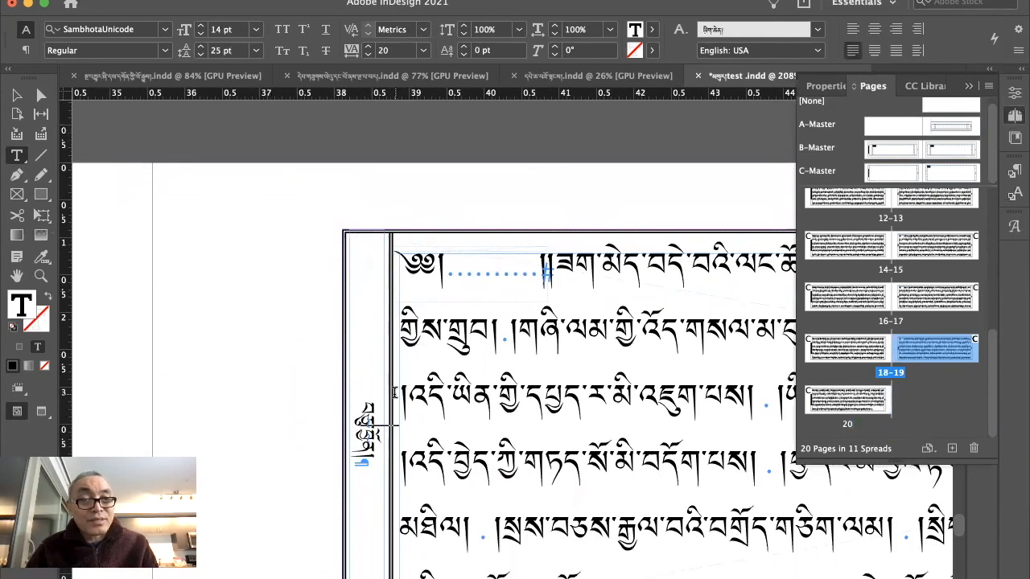
{"action": "key", "text": "shift+Right"}
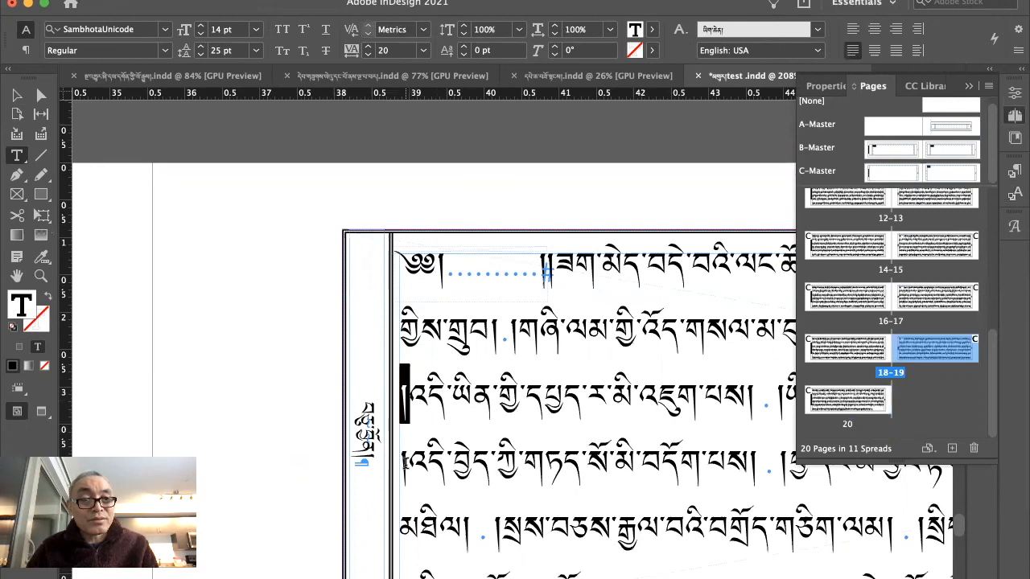
{"action": "scroll", "coordinate": [404, 463], "scroll_direction": "down", "scroll_amount": 3}
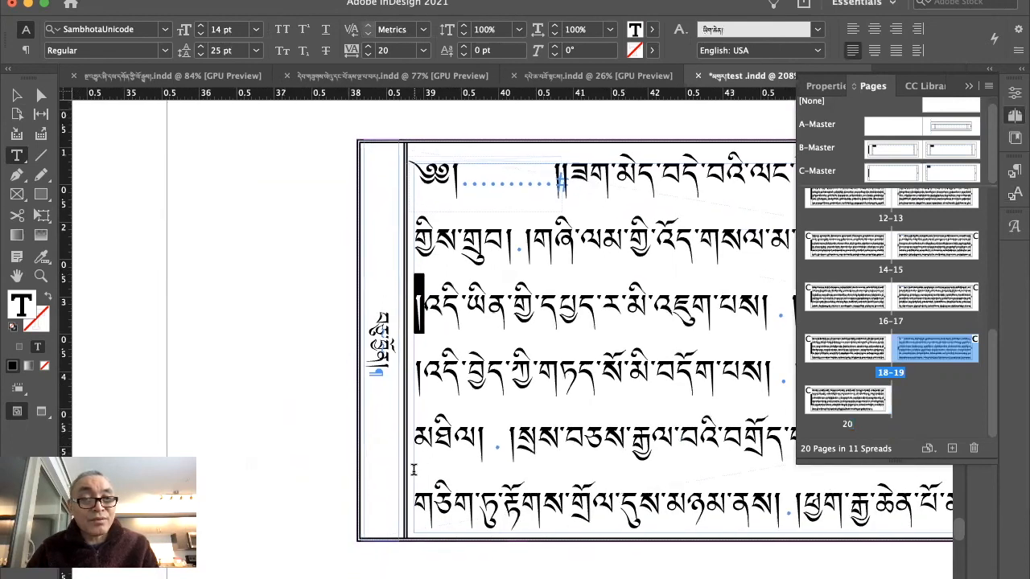